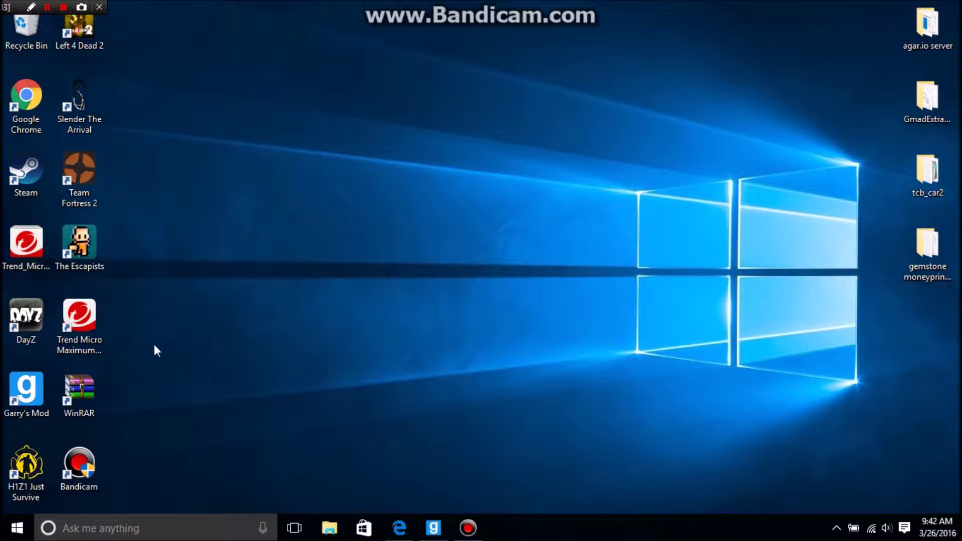
Search the web for 'ulx admin mod' in Edge
click(328, 529)
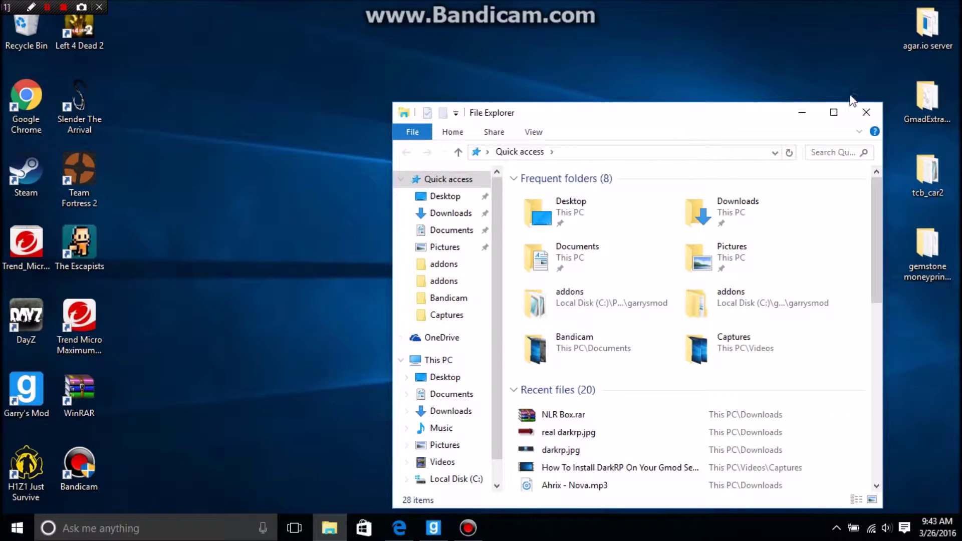
click(866, 112)
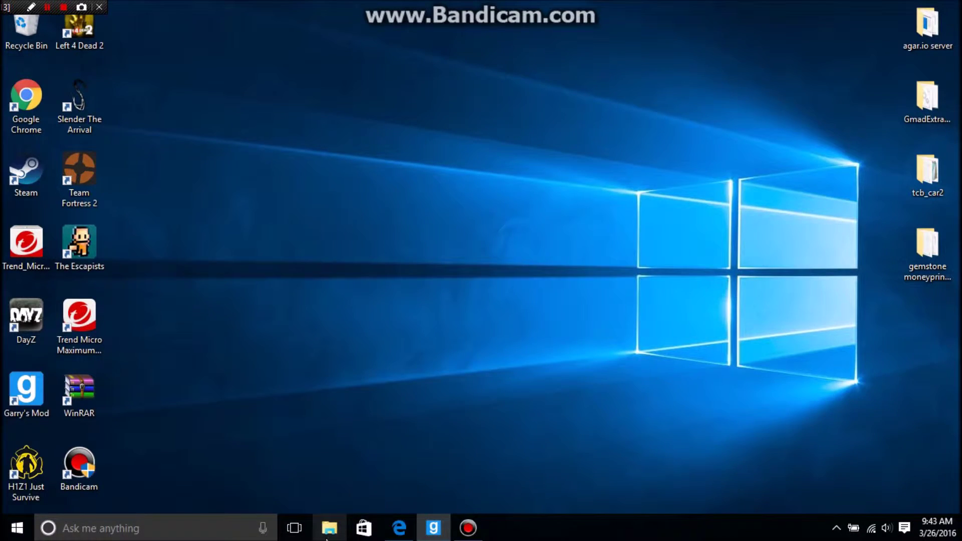
click(399, 528)
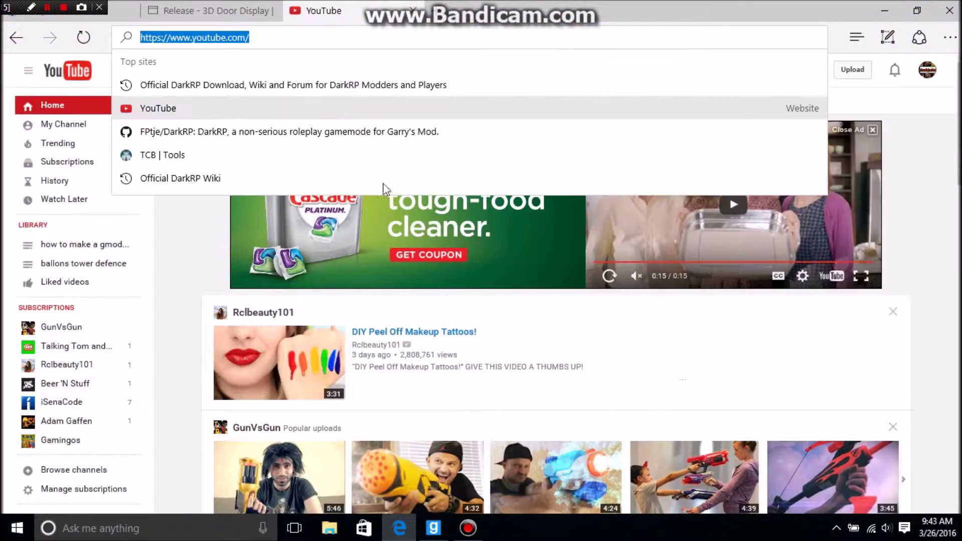
key(BackSpace)
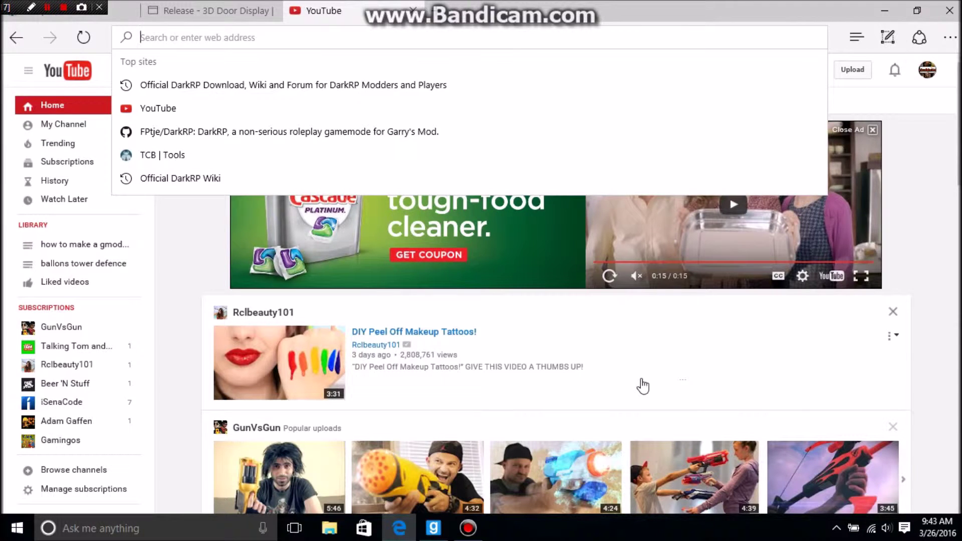
text(ulx)
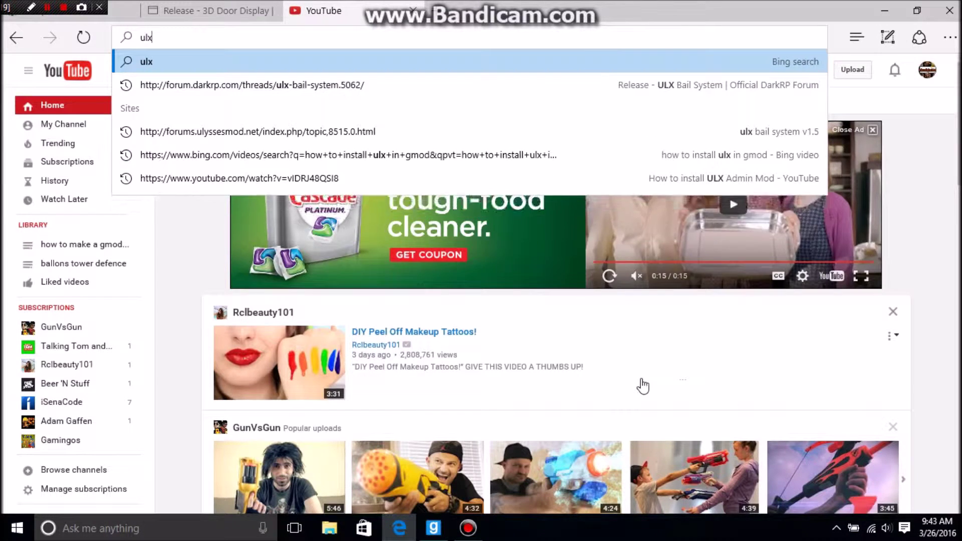
text( admin )
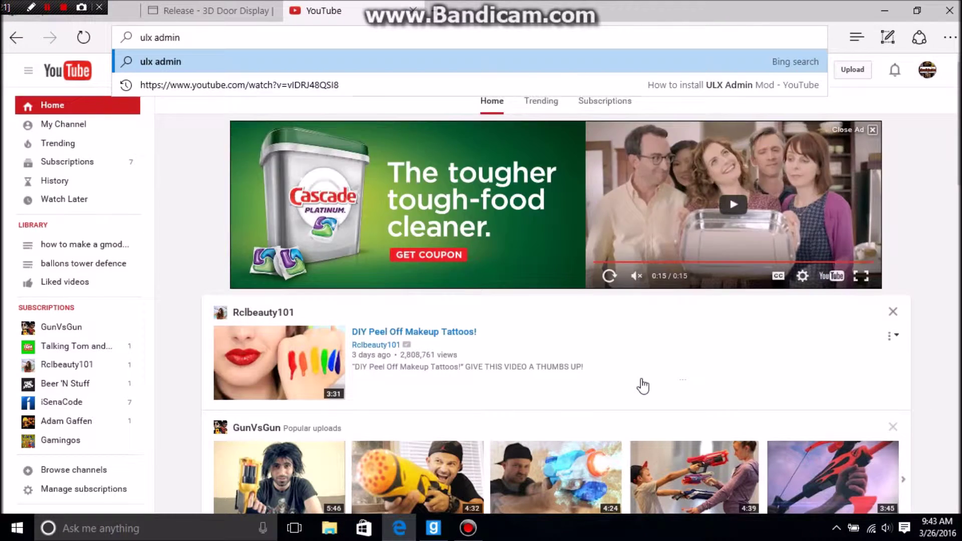
text(mod)
key(Return)
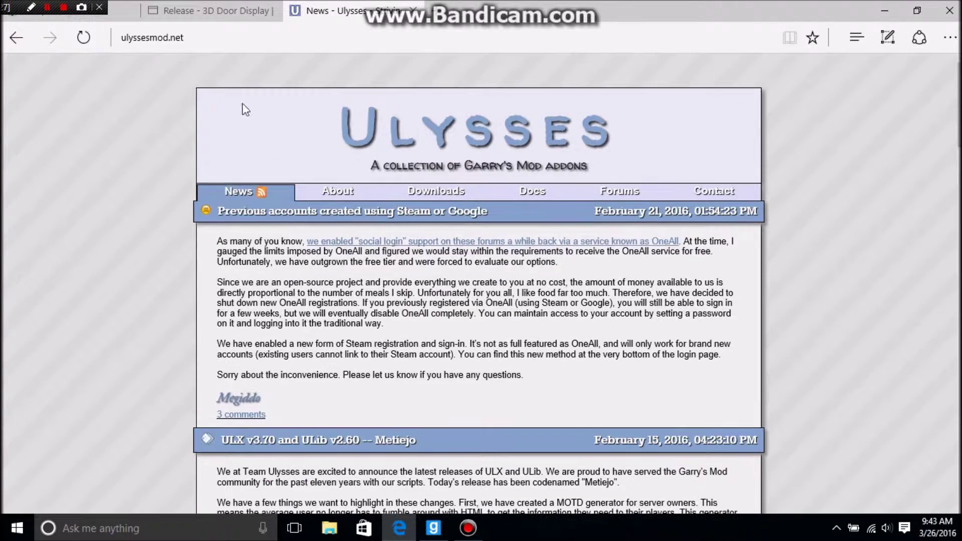
Open the ulyssesmod.net Downloads page and download the ULX 3.70 installer with ULib 2.60
scroll(429, 200, down, 2)
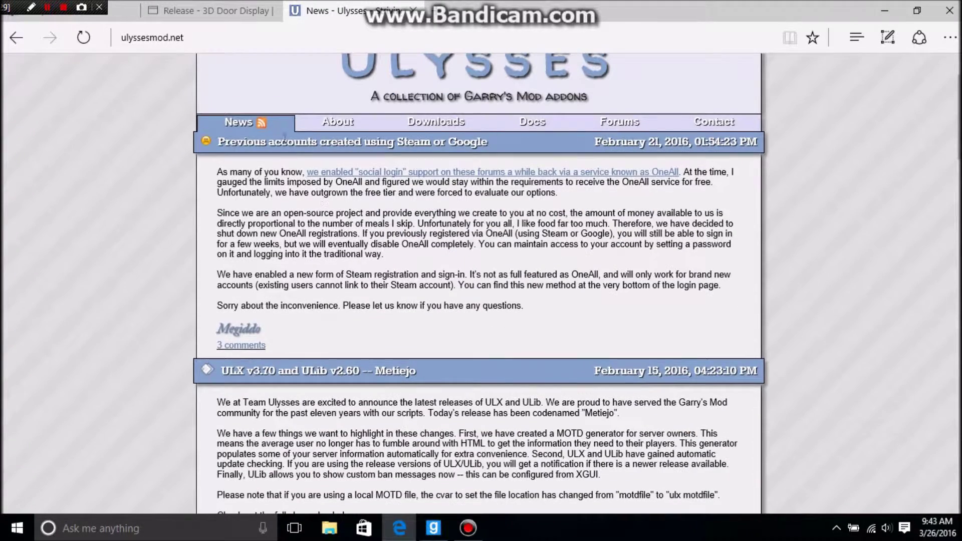
scroll(446, 241, up, 2)
click(438, 193)
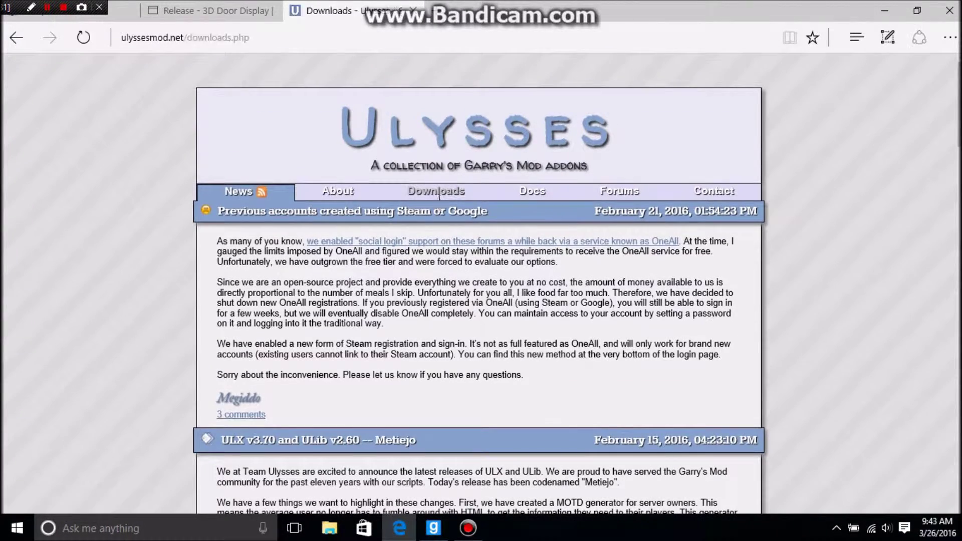
scroll(343, 318, down, 2)
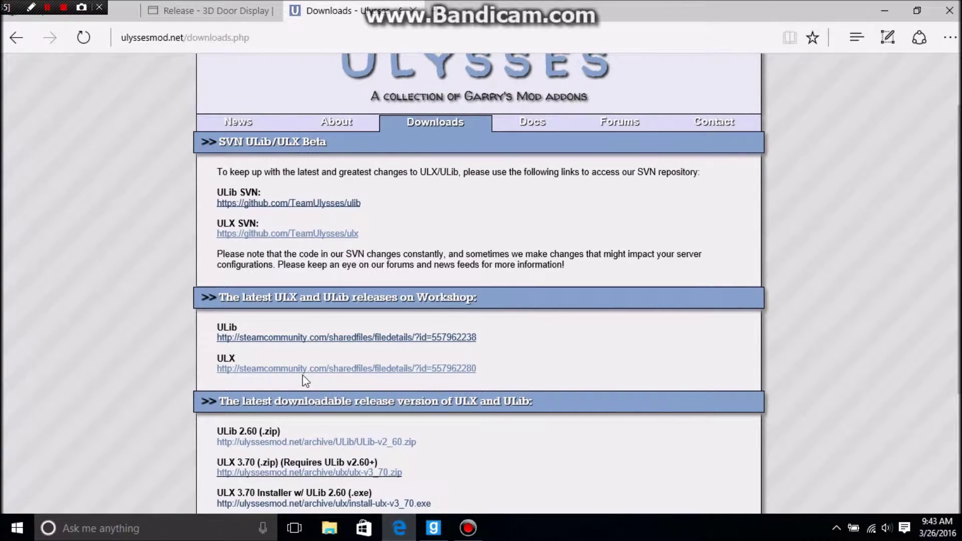
scroll(303, 377, down, 2)
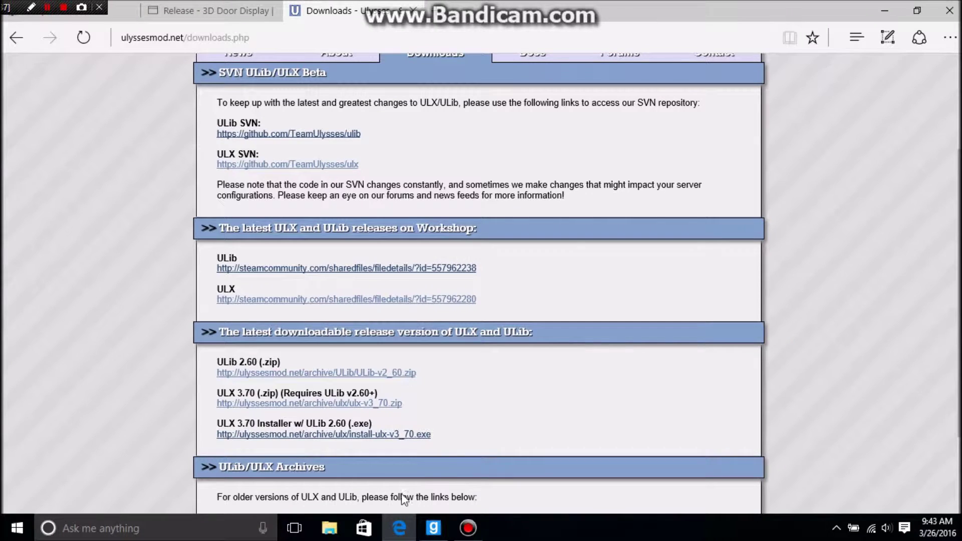
scroll(331, 423, down, 2)
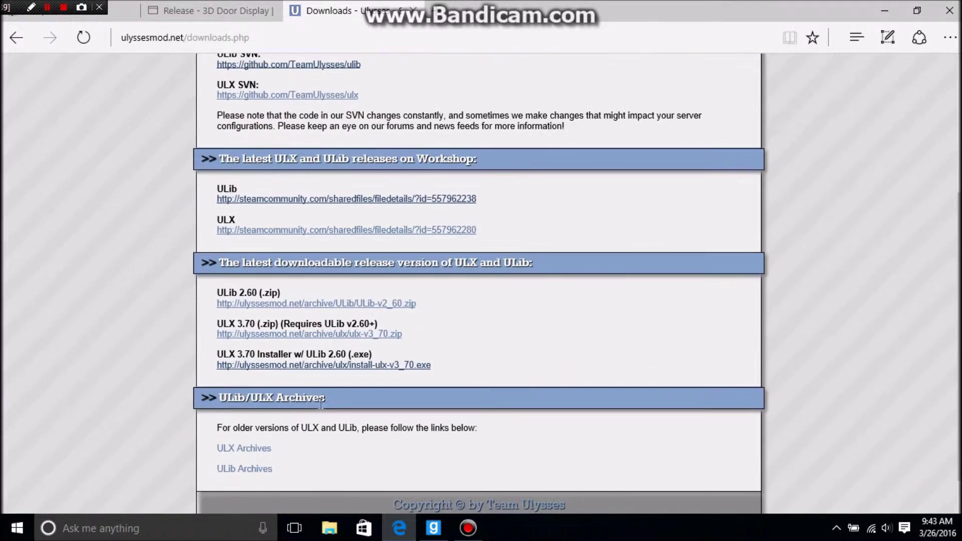
click(295, 366)
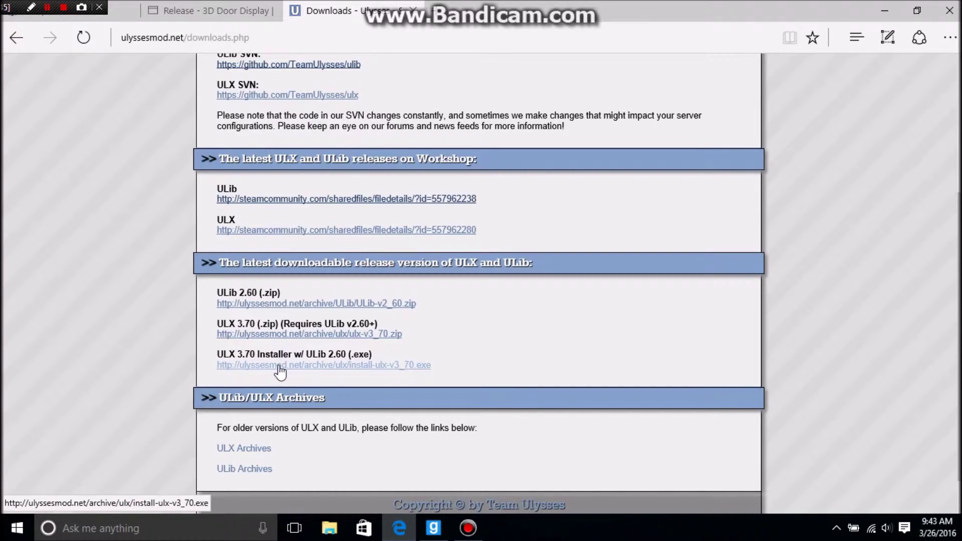
click(279, 367)
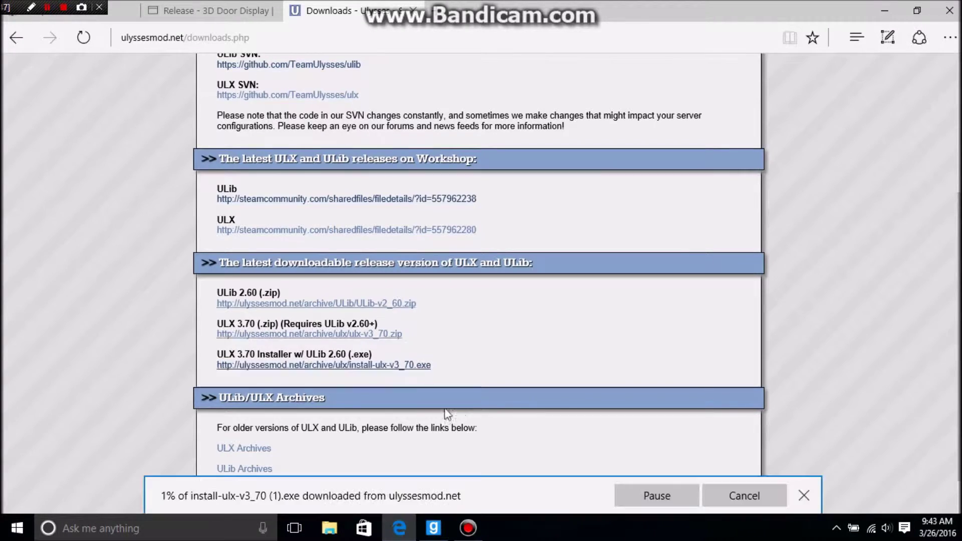
Check the Downloads folder in File Explorer, then return to Edge to see the finished ULX installer
click(885, 10)
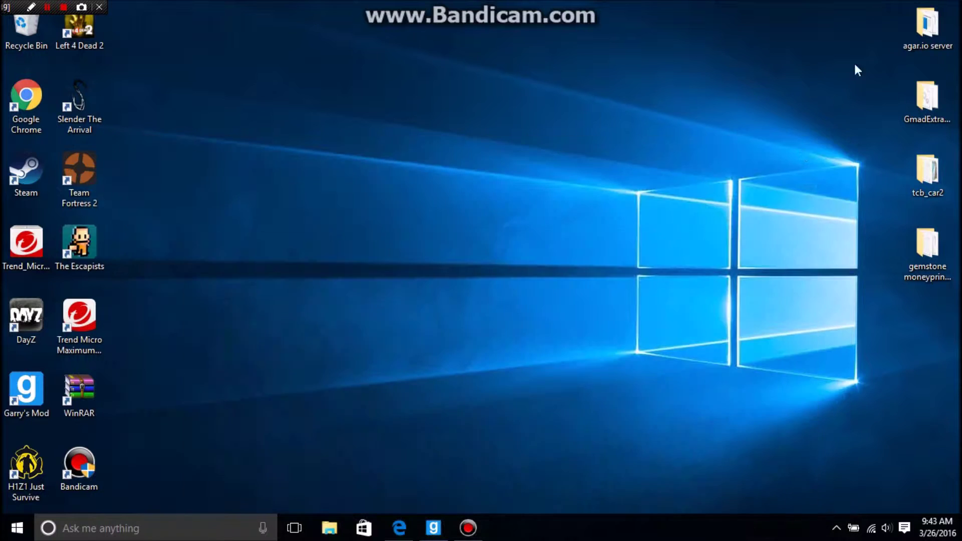
click(329, 528)
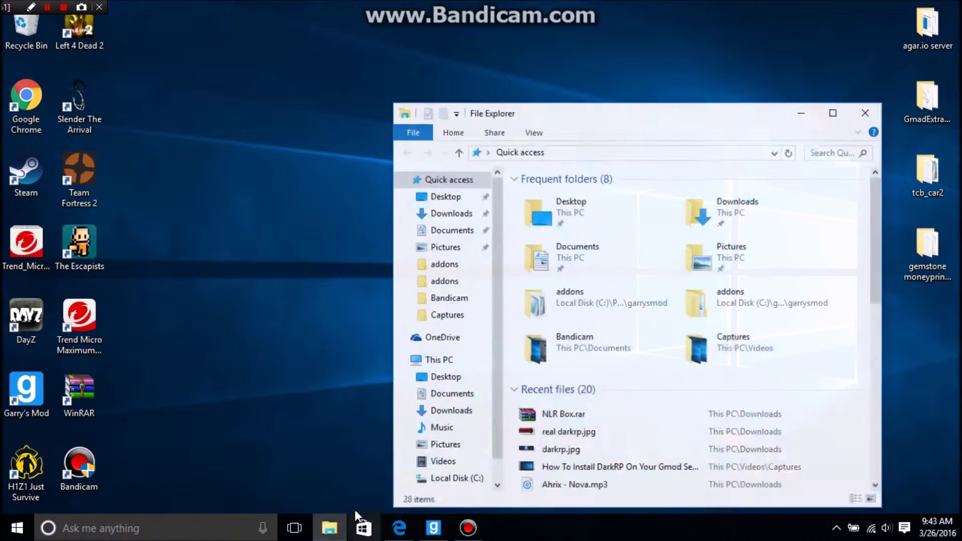
click(453, 412)
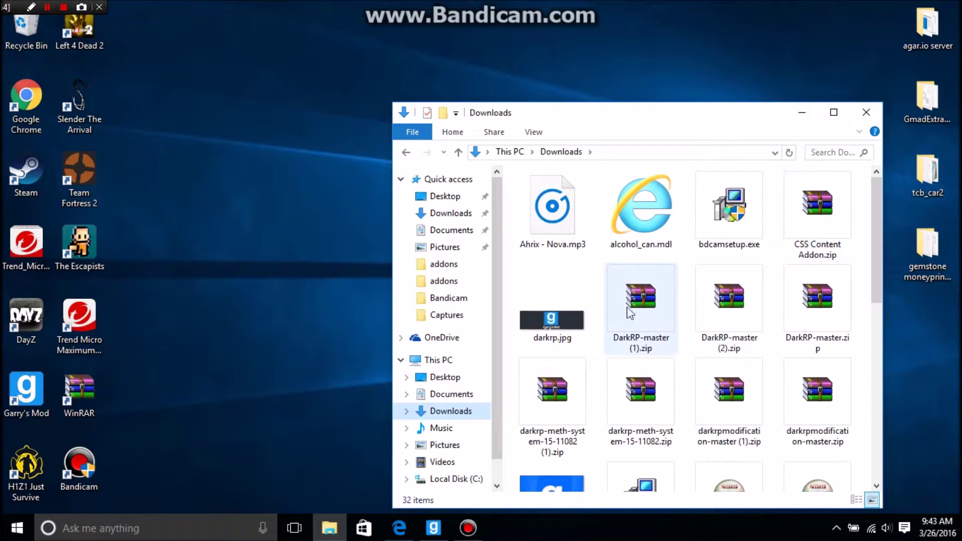
scroll(601, 413, down, 5)
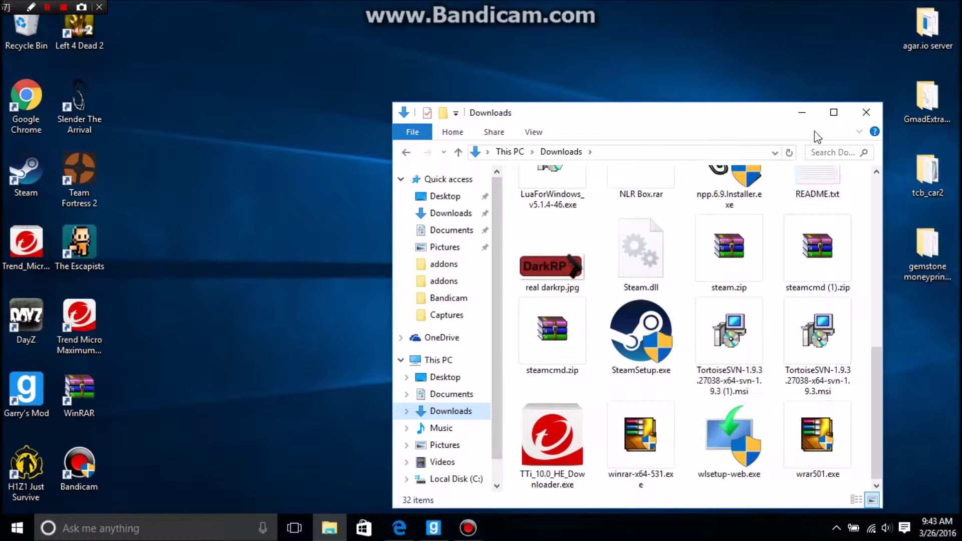
click(813, 117)
click(399, 529)
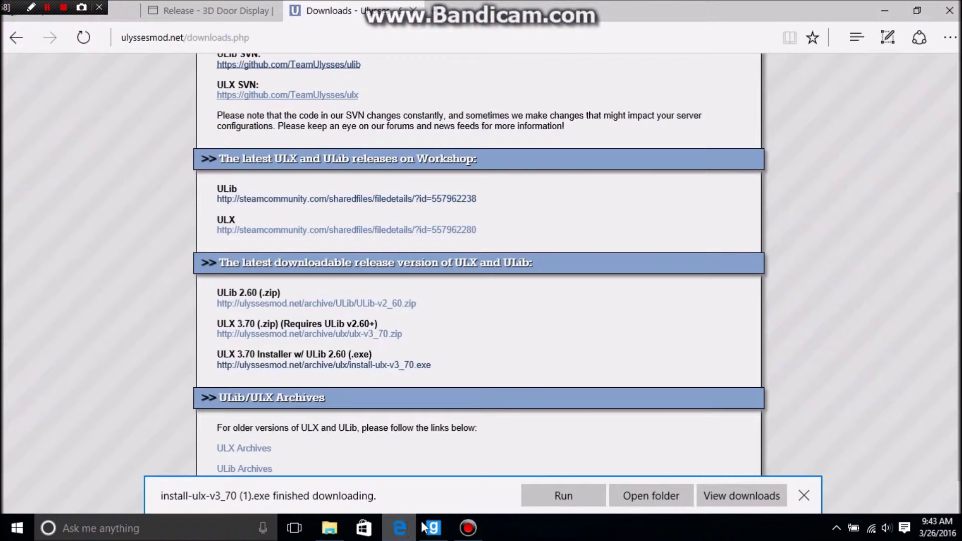
Run the downloaded ULX installer, overriding Trend Micro's suspicious-file block
click(576, 497)
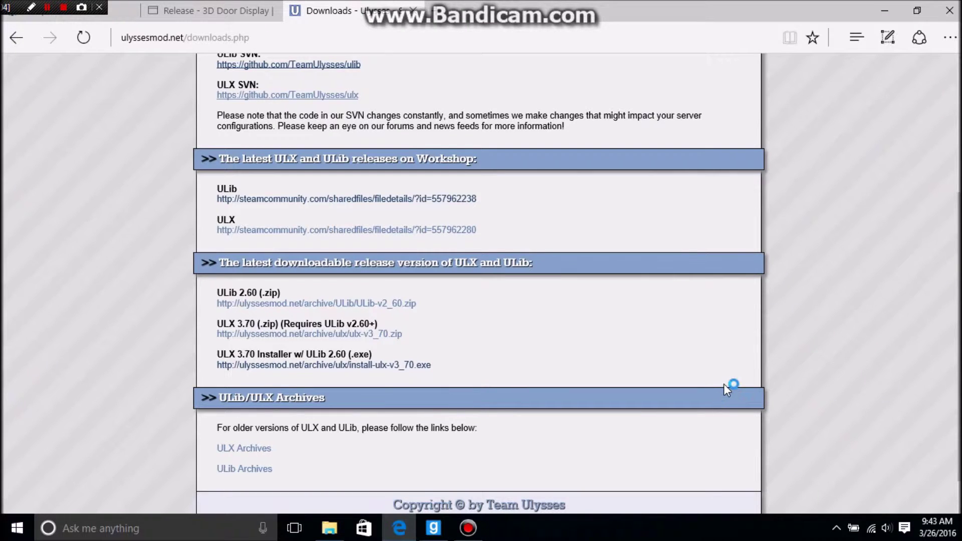
click(886, 6)
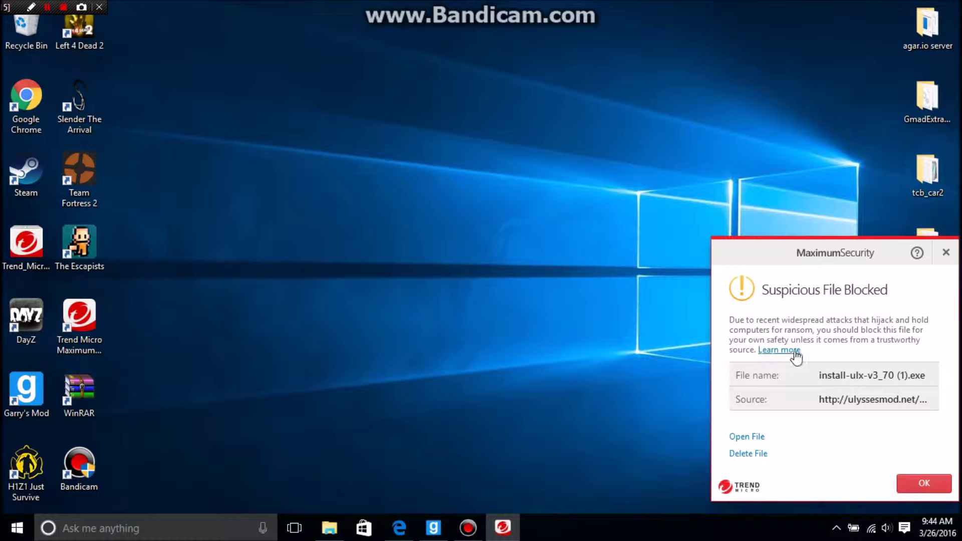
click(755, 437)
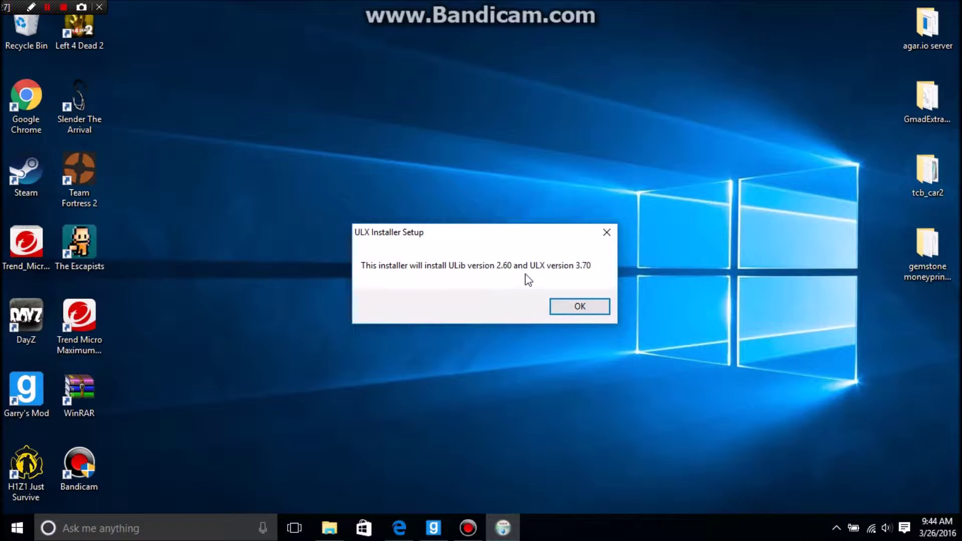
Acknowledge the ULib 2.60 / ULX 3.70 notice, accept the license, and change the install folder
click(569, 305)
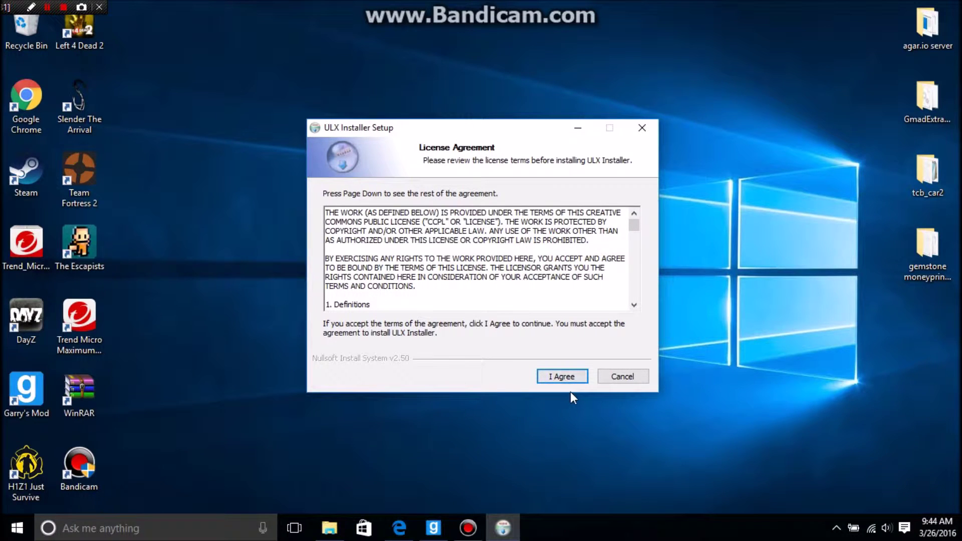
click(565, 384)
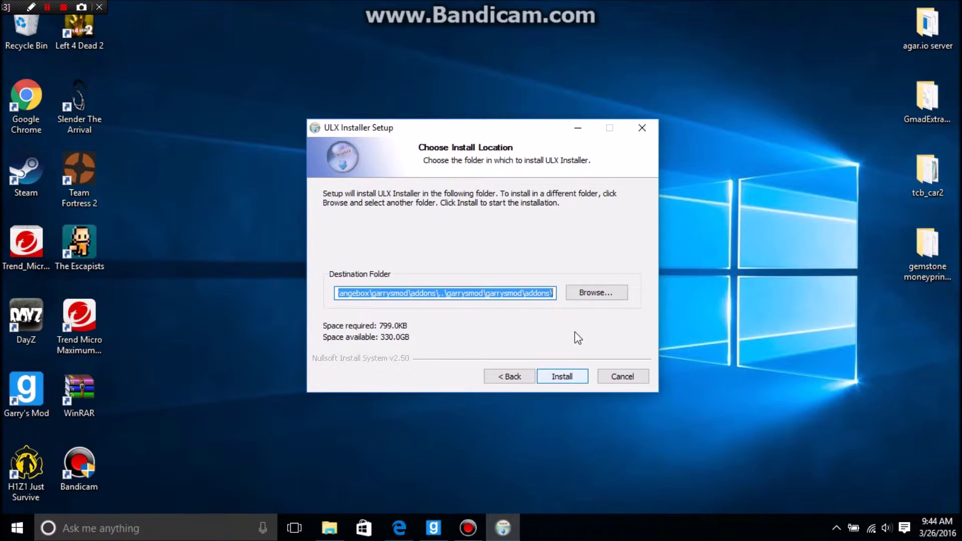
click(598, 289)
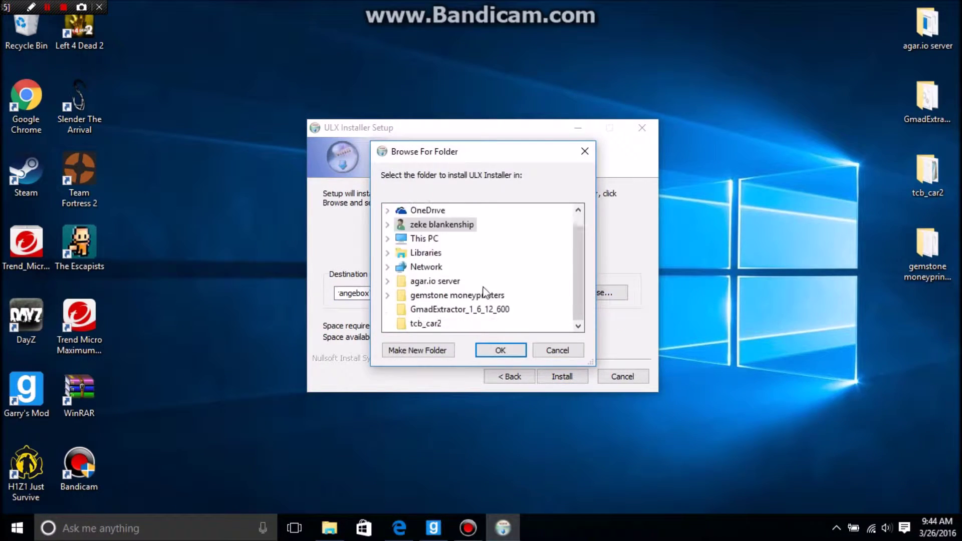
Choose C:\GSERVER\garrysmod\addons as the ULX install folder
scroll(434, 268, up, 1)
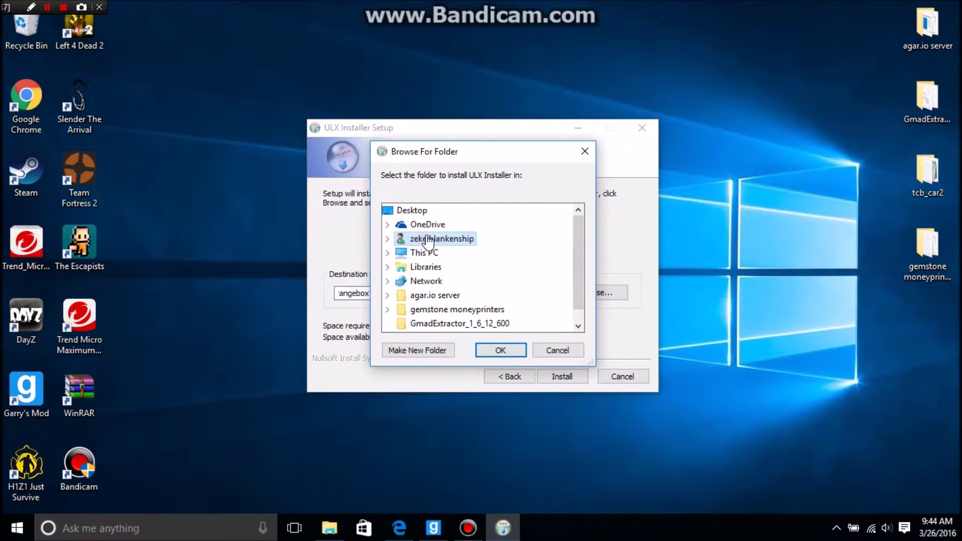
double_click(403, 242)
scroll(453, 270, down, 1)
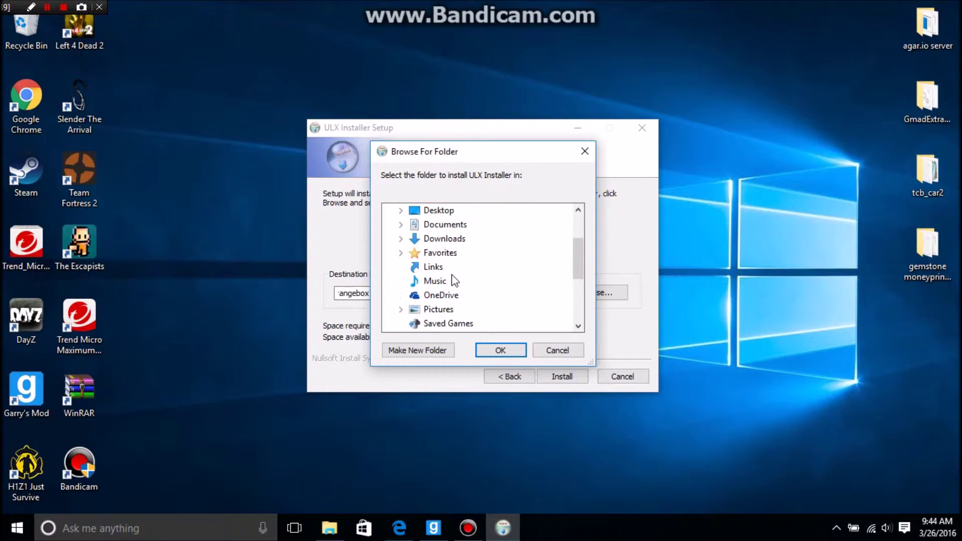
scroll(426, 301, down, 2)
scroll(416, 280, up, 3)
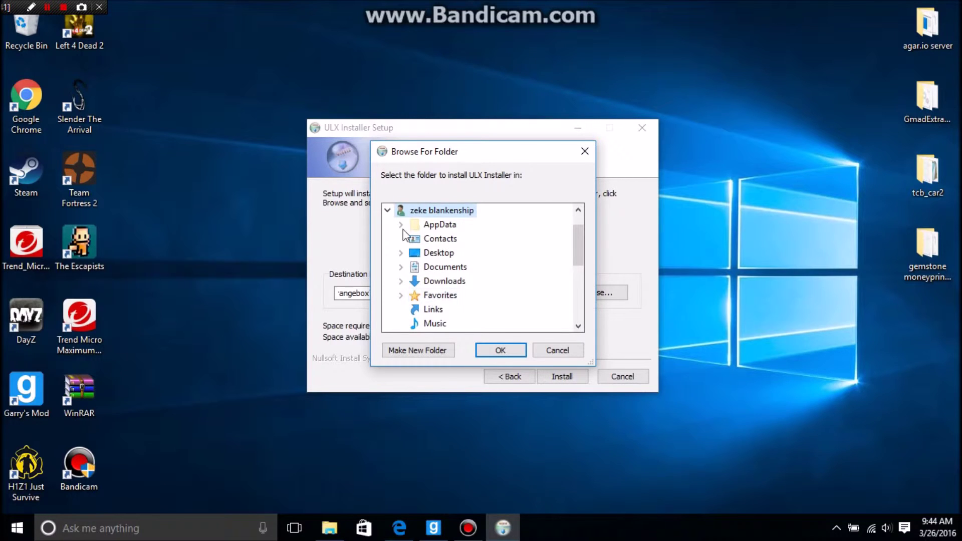
click(387, 211)
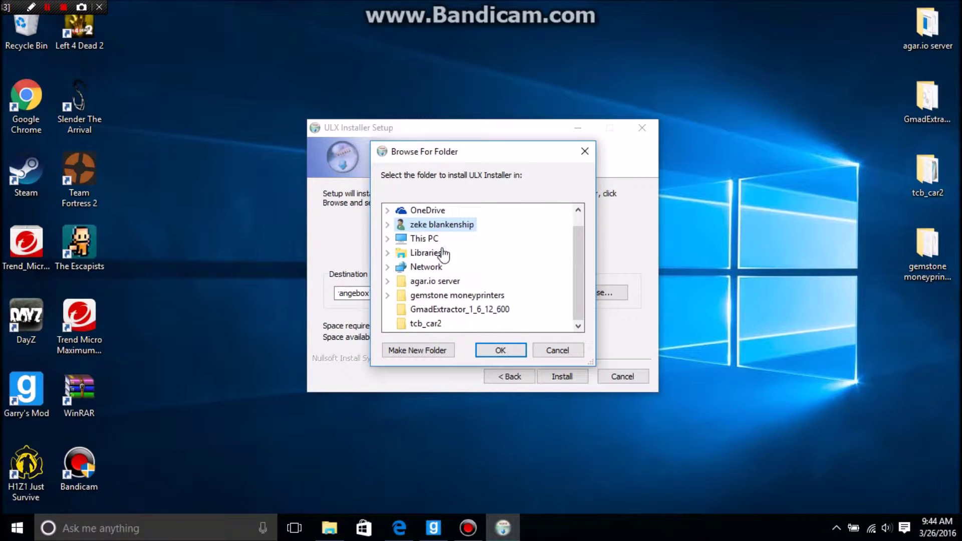
click(387, 239)
click(401, 313)
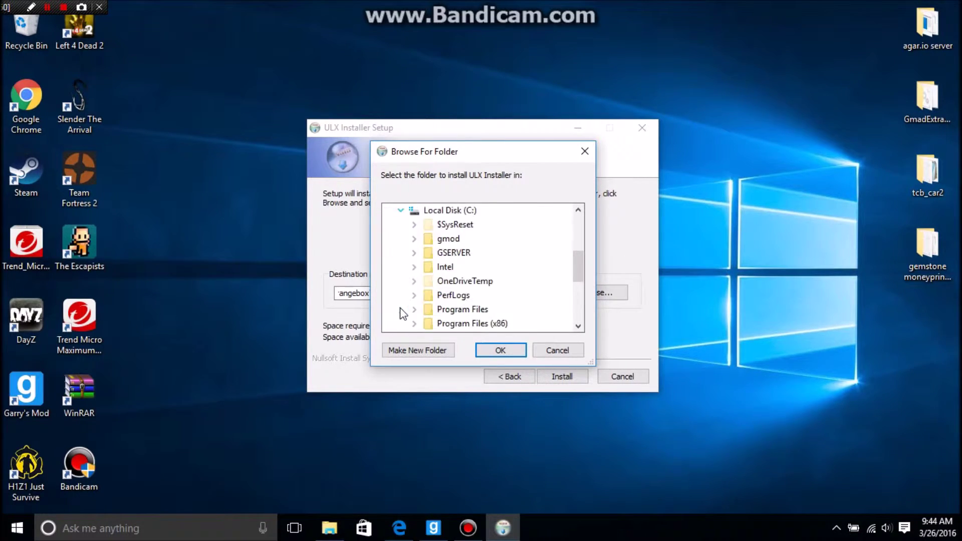
double_click(433, 254)
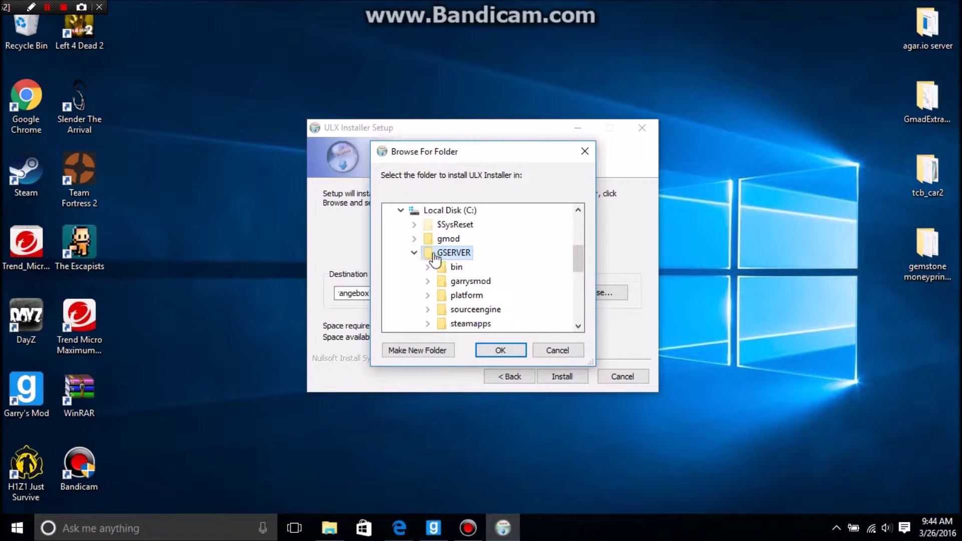
double_click(448, 282)
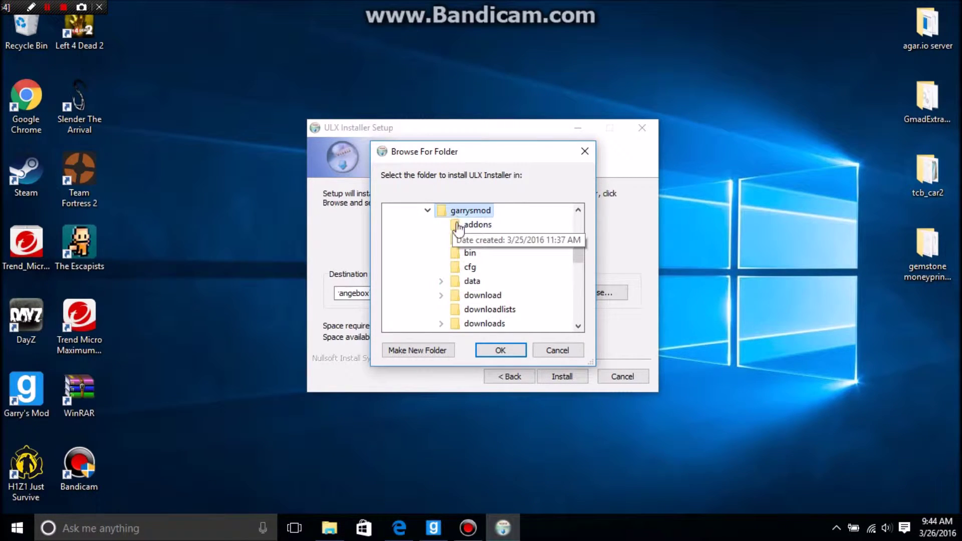
click(473, 226)
click(501, 353)
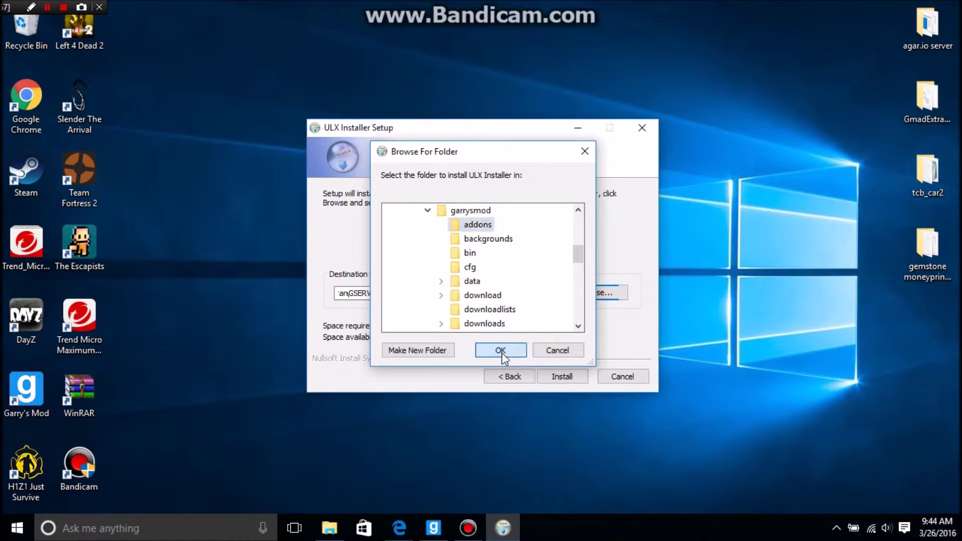
Install ULX, close the finished installer and dismiss the readme message
click(565, 376)
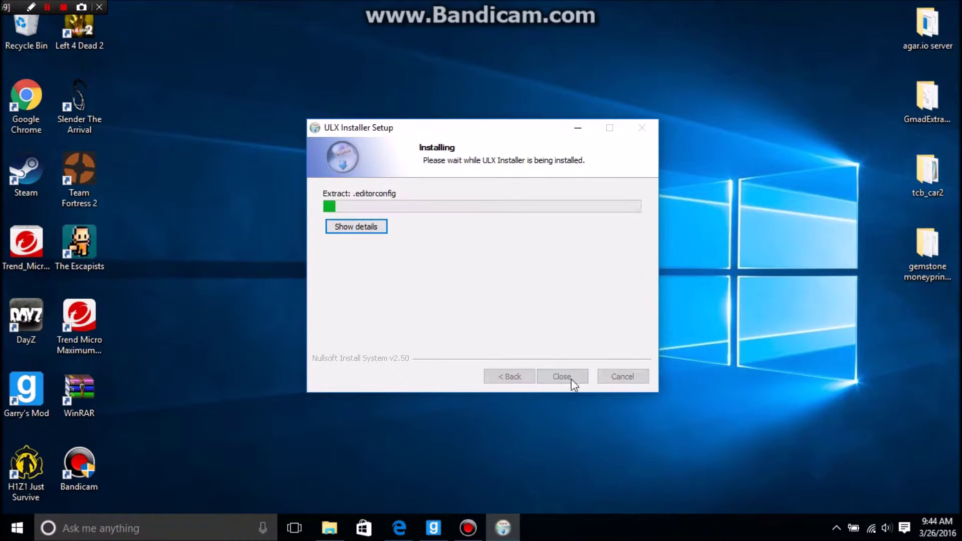
click(556, 377)
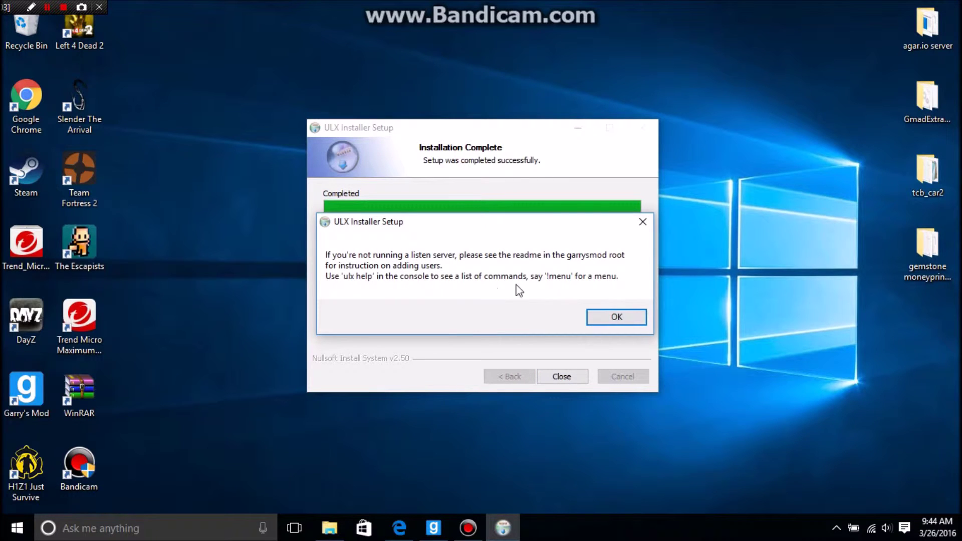
click(614, 319)
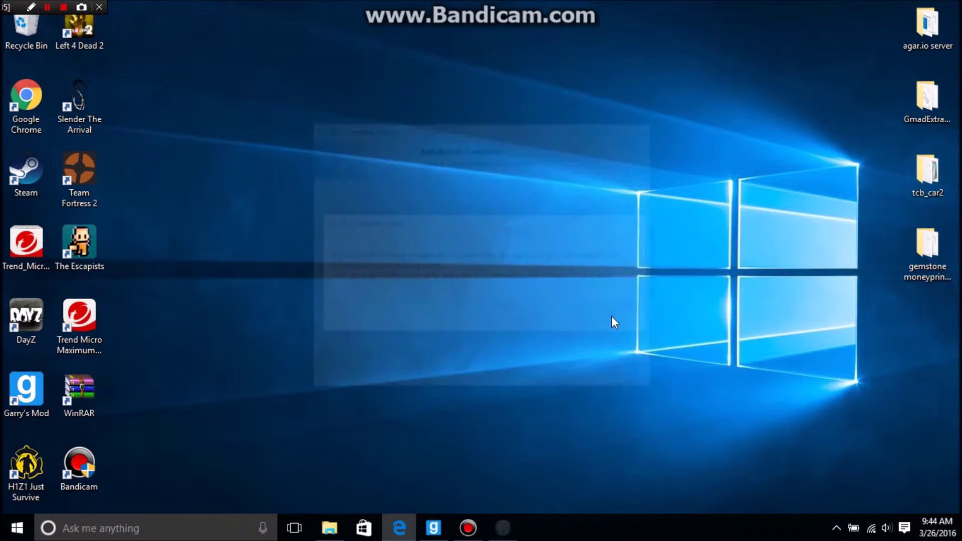
Confirm ulib and ulx are in C:\GSERVER\garrysmod\addons, then go back to the GSERVER folder
mouse_move(433, 528)
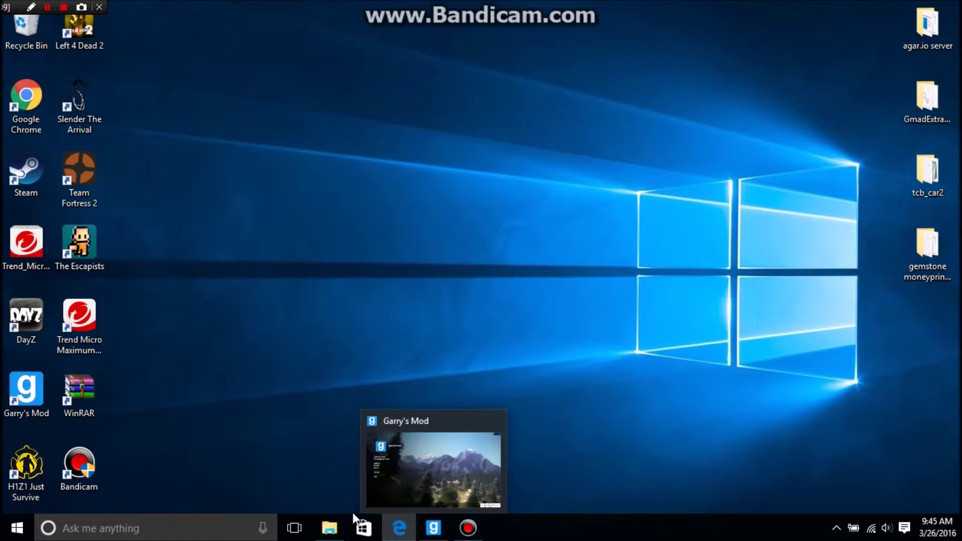
mouse_move(331, 527)
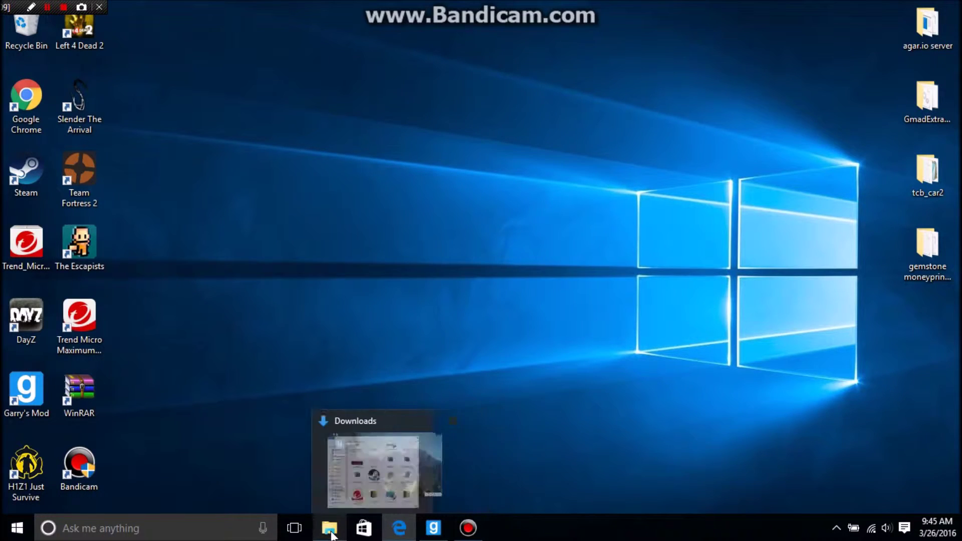
click(368, 474)
scroll(486, 300, down, 1)
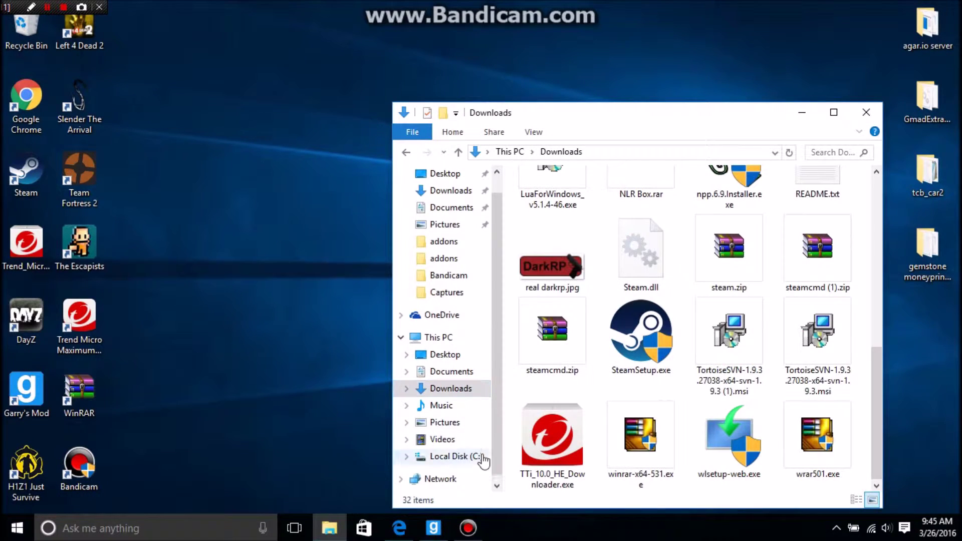
click(464, 457)
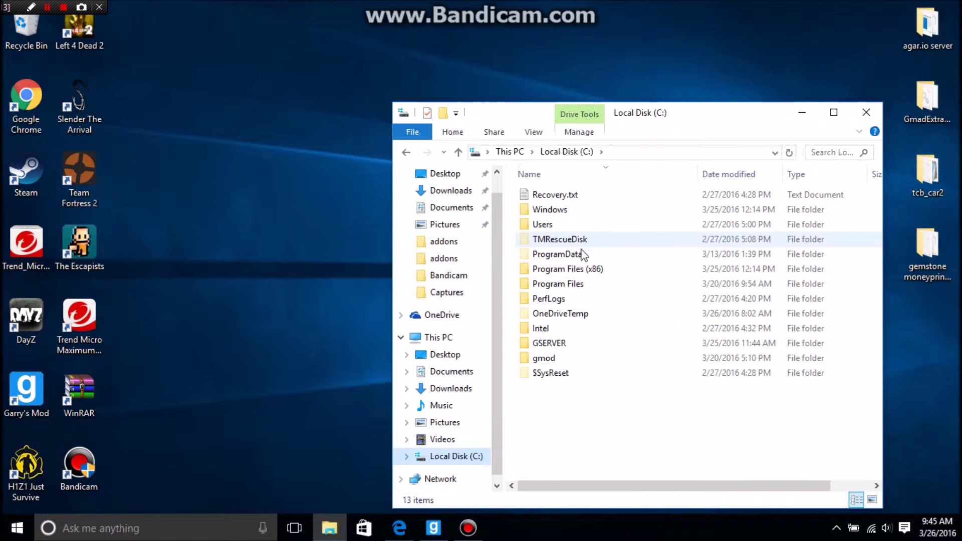
click(551, 348)
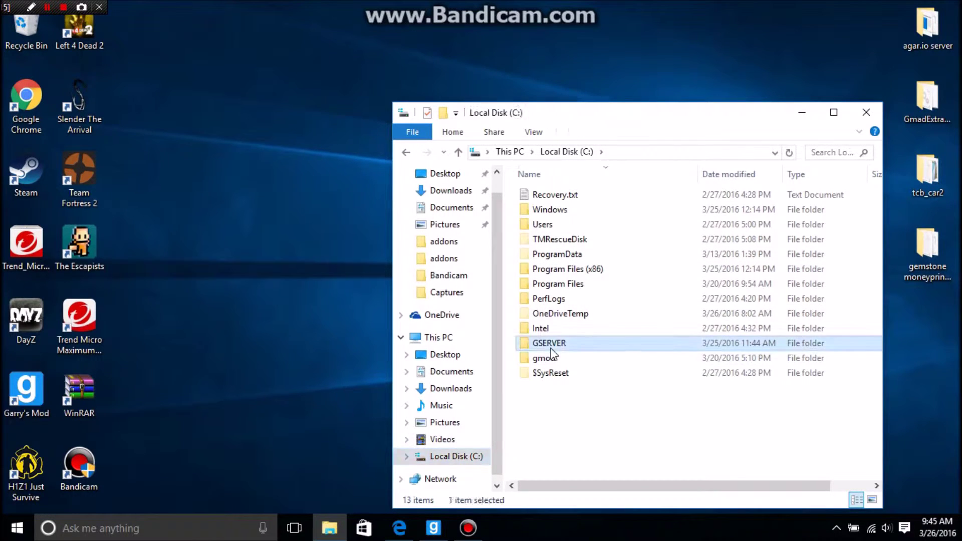
double_click(551, 351)
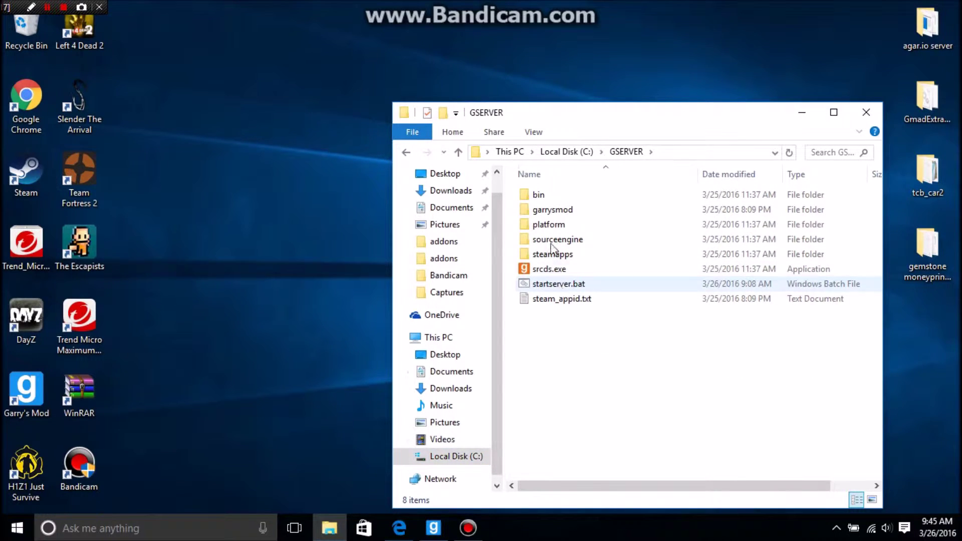
double_click(532, 211)
double_click(534, 197)
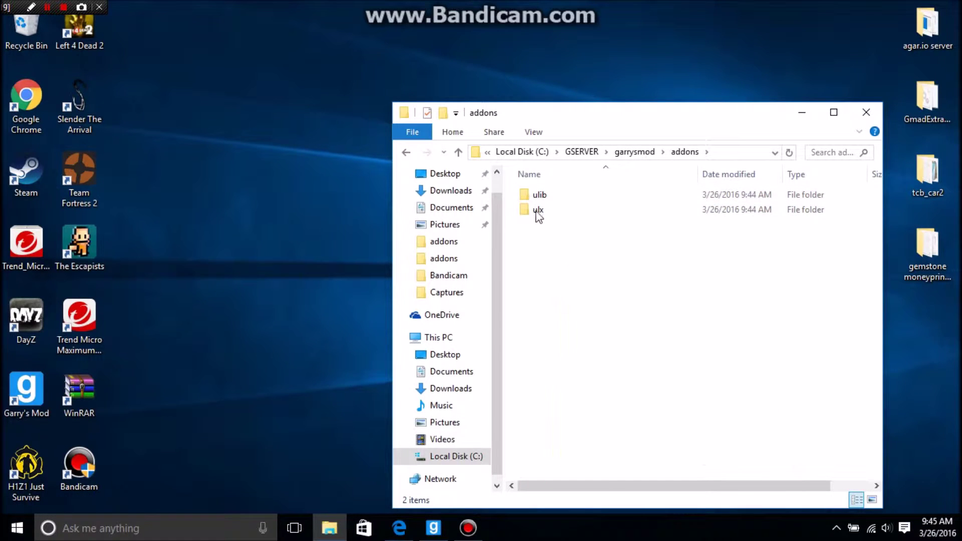
click(411, 153)
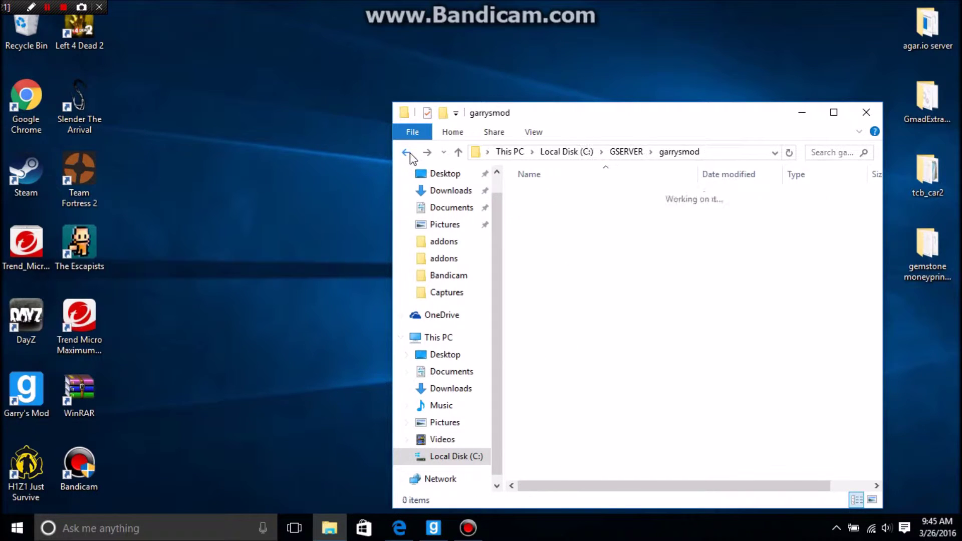
click(410, 153)
Start the server with startserver.bat, closing the Watchdog and relaunching it
double_click(560, 284)
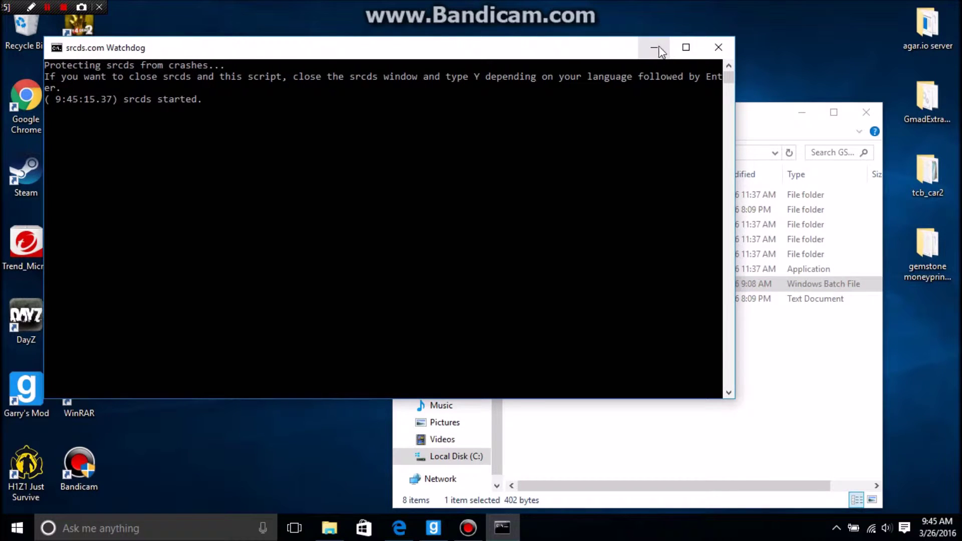
click(654, 48)
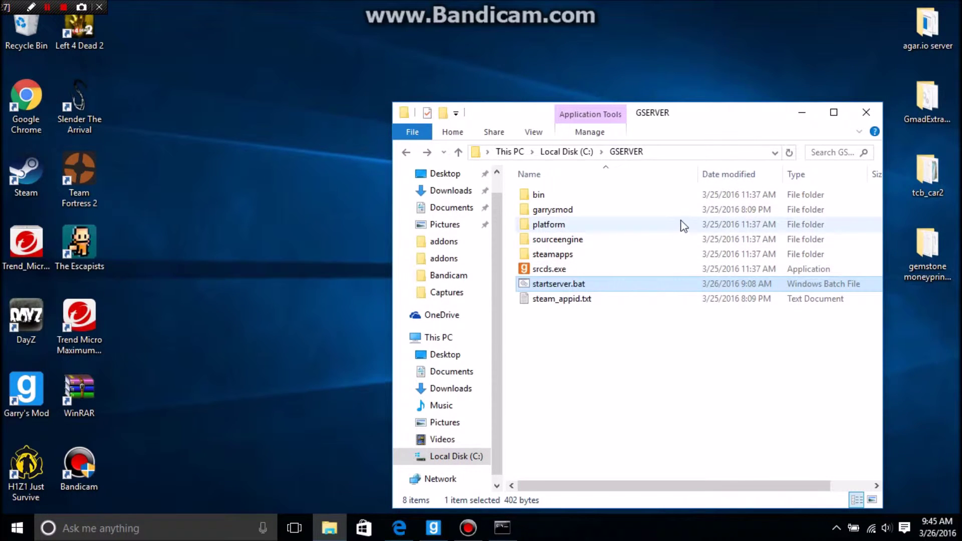
click(511, 525)
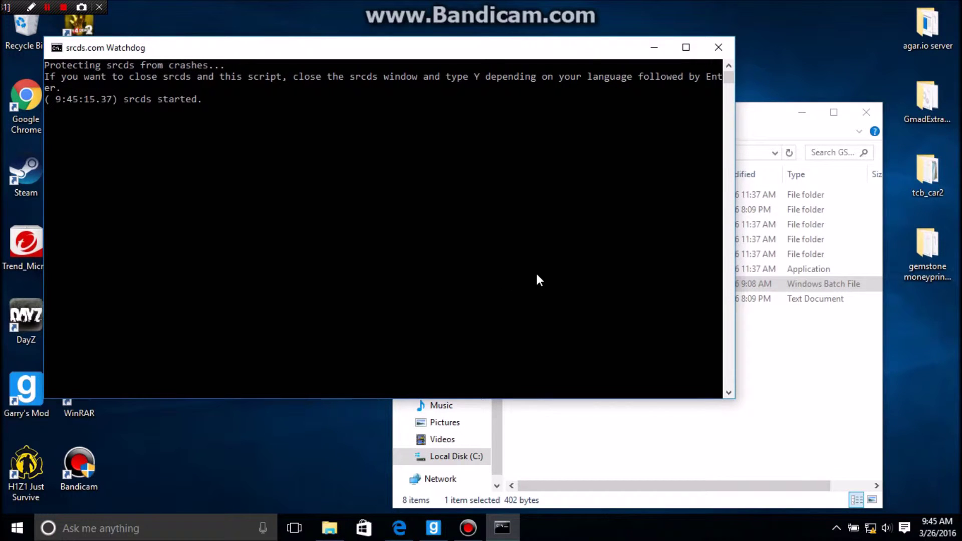
click(722, 47)
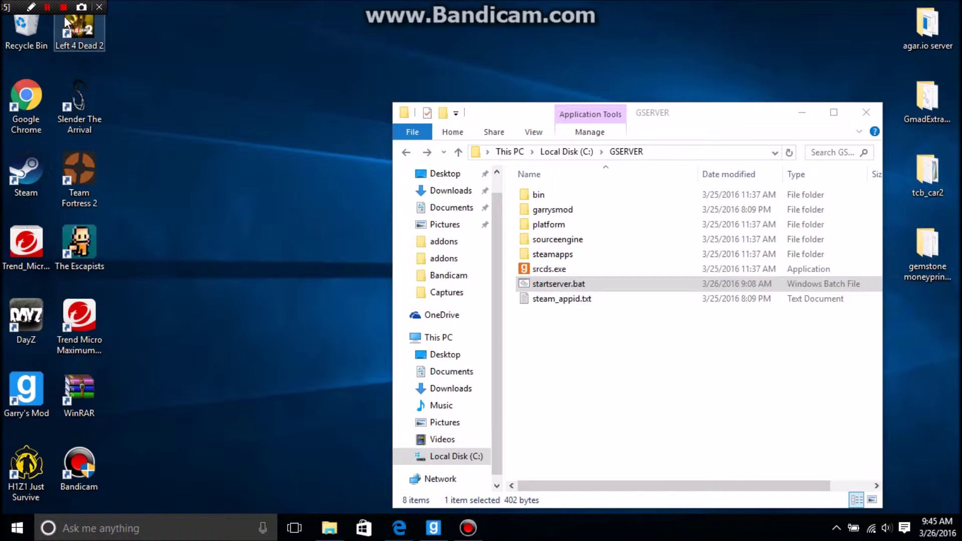
key(Return)
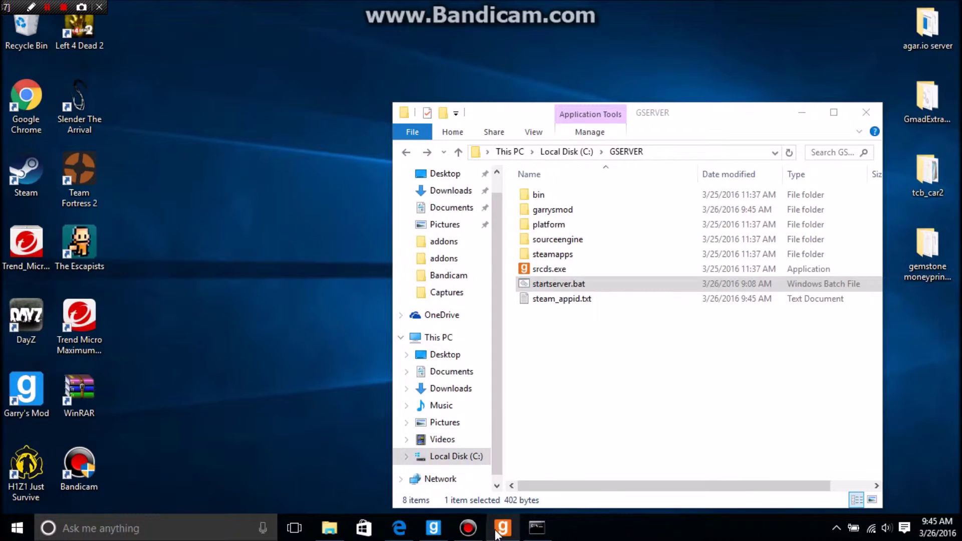
Review the srcds console log for loaded ulib/ulx and VAC secure mode, then hide the windows
click(496, 532)
scroll(288, 360, up, 6)
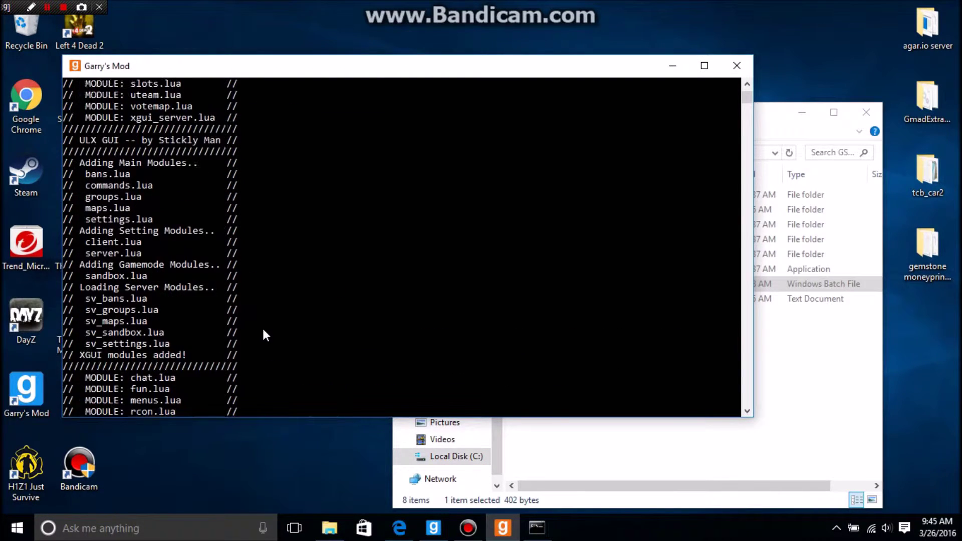
scroll(265, 331, up, 10)
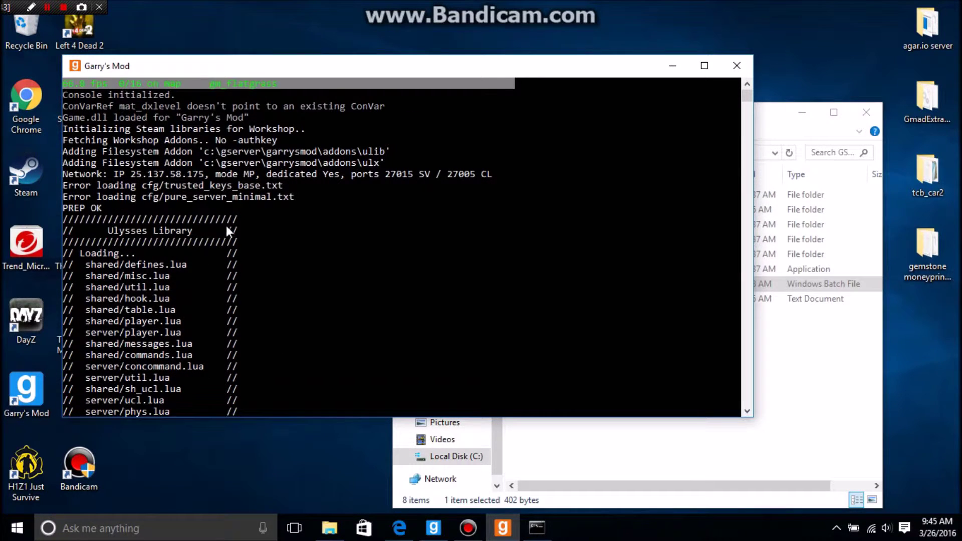
scroll(168, 209, down, 20)
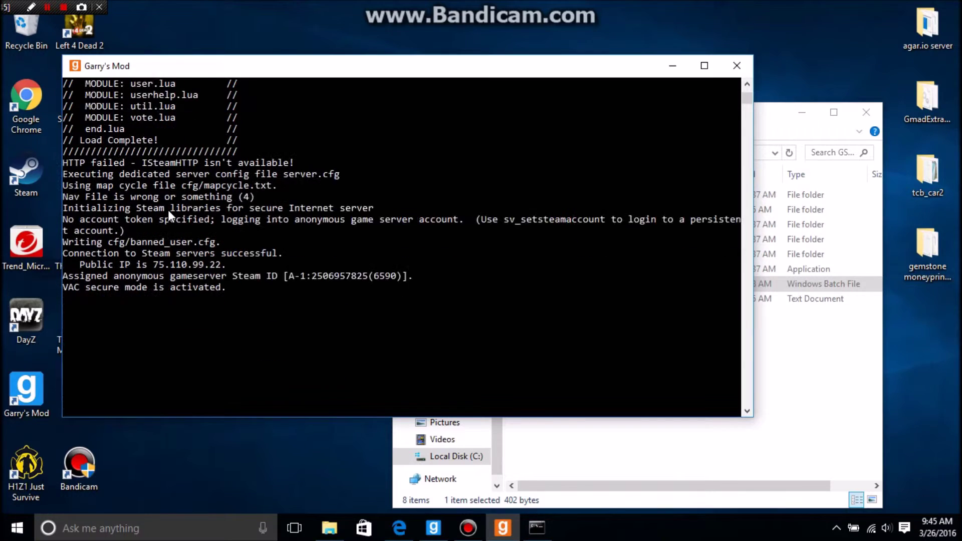
scroll(167, 209, down, 1)
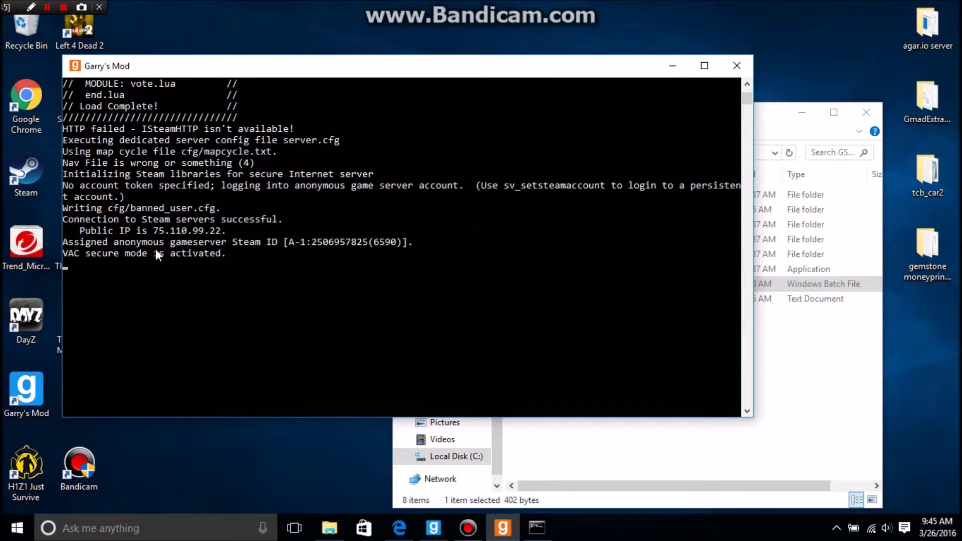
click(672, 63)
click(800, 113)
Leave the DarkRP listings, refresh, and join the local Sandbox server running gm_flatgrass
click(433, 528)
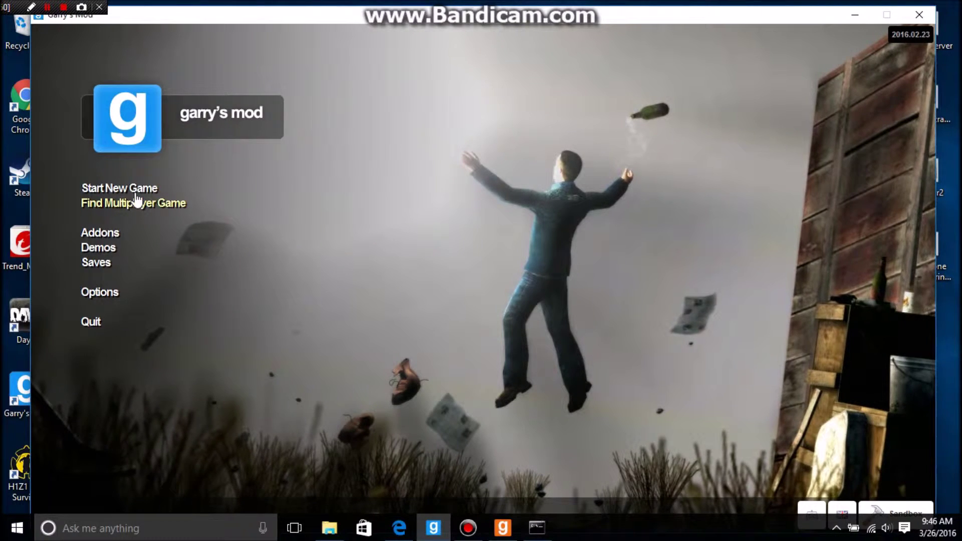
click(139, 203)
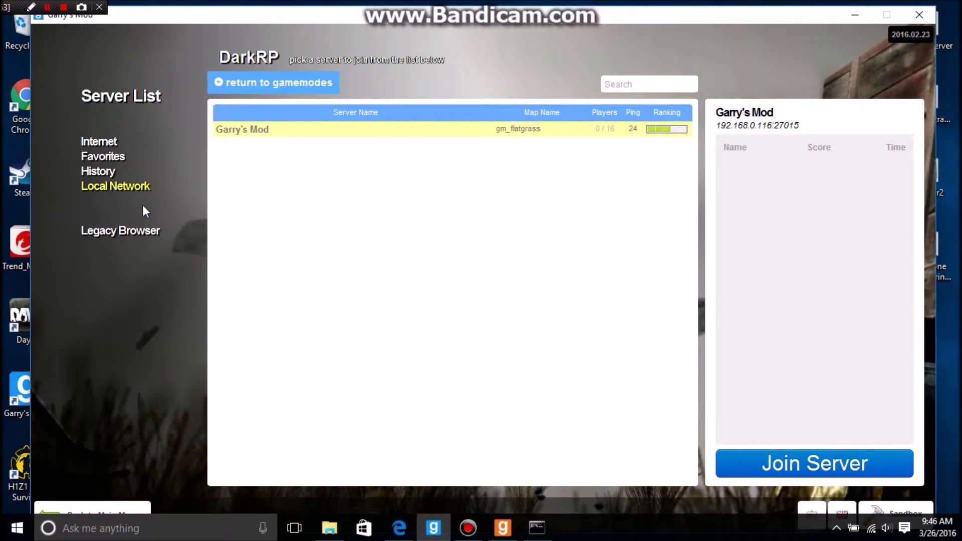
click(247, 86)
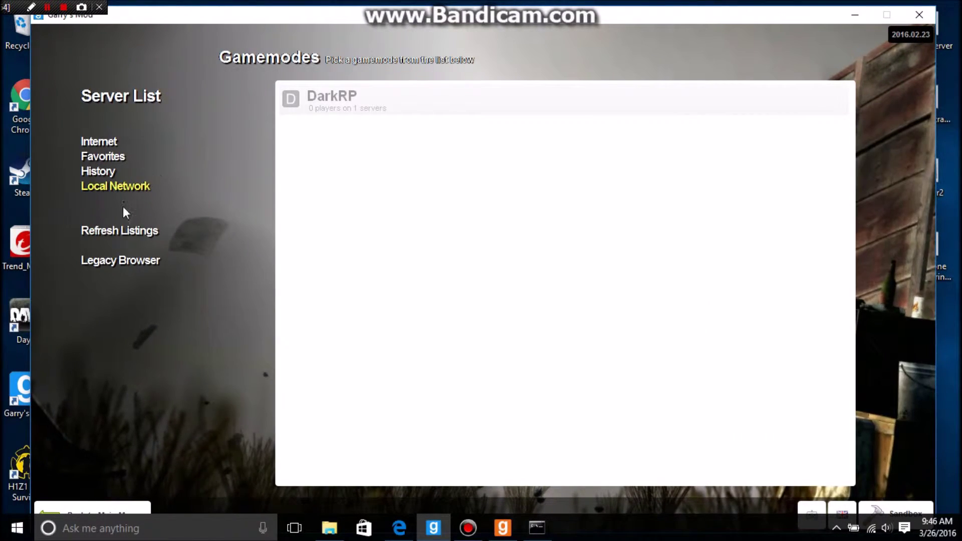
click(124, 236)
click(296, 120)
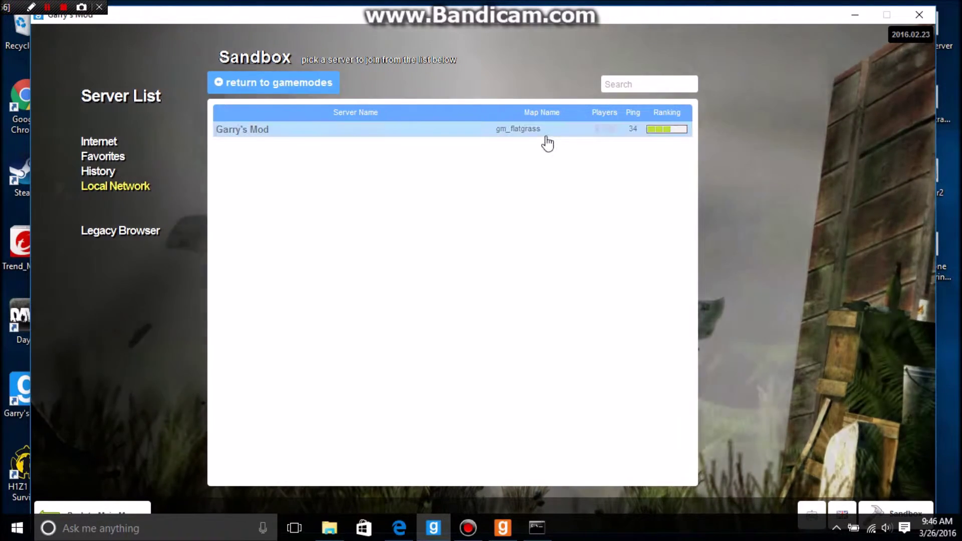
click(547, 132)
click(774, 472)
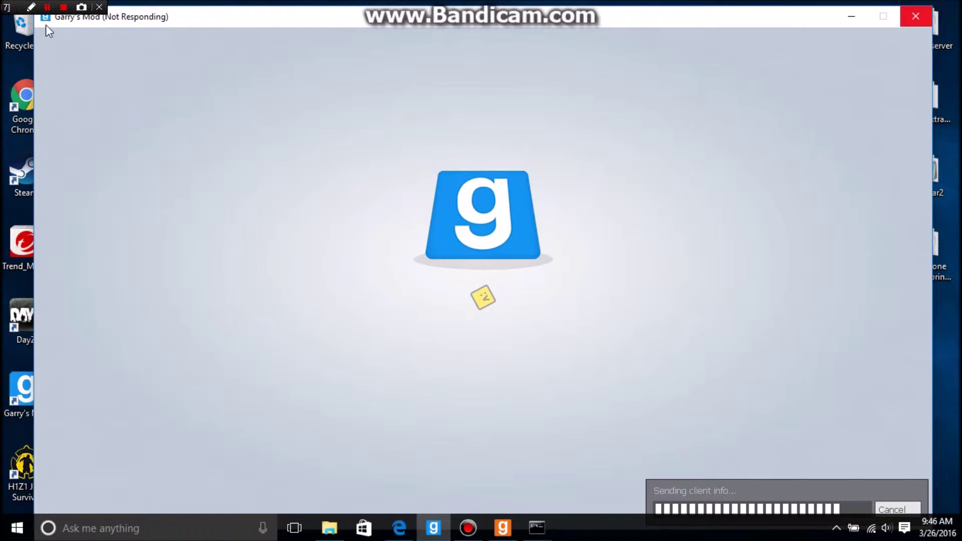
Read through and close the ULX welcome message in gm_flatgrass
click(46, 8)
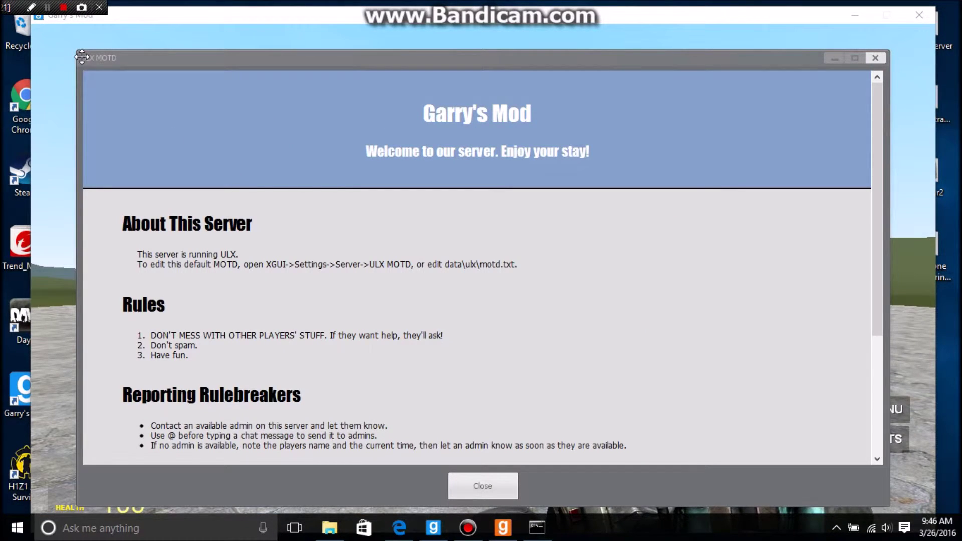
mouse_move(82, 57)
mouse_down()
mouse_move(113, 60)
mouse_move(70, 52)
mouse_up()
scroll(216, 296, down, 5)
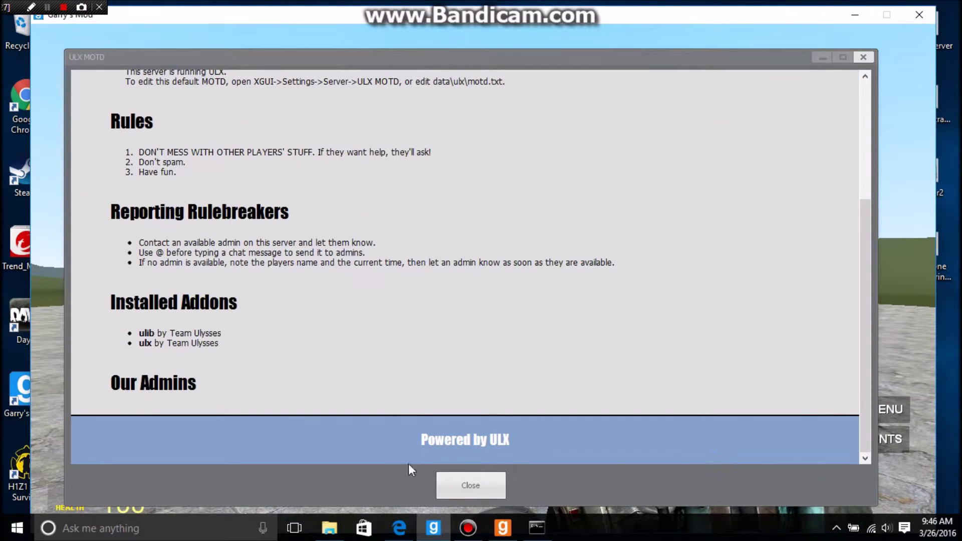
click(444, 489)
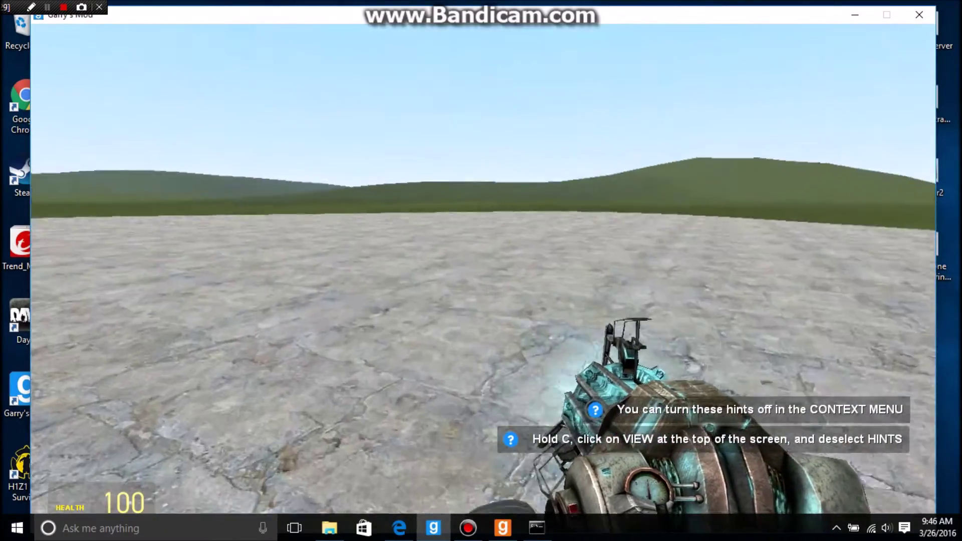
key(Tab)
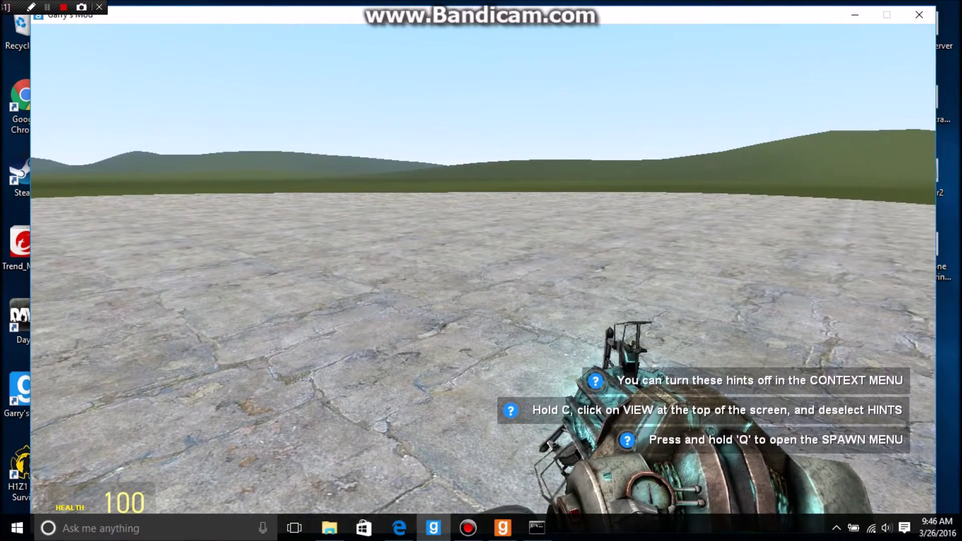
Open XGUI with F4, browse its Maps, Settings and Cmds tabs, then close it
key(F4)
click(333, 139)
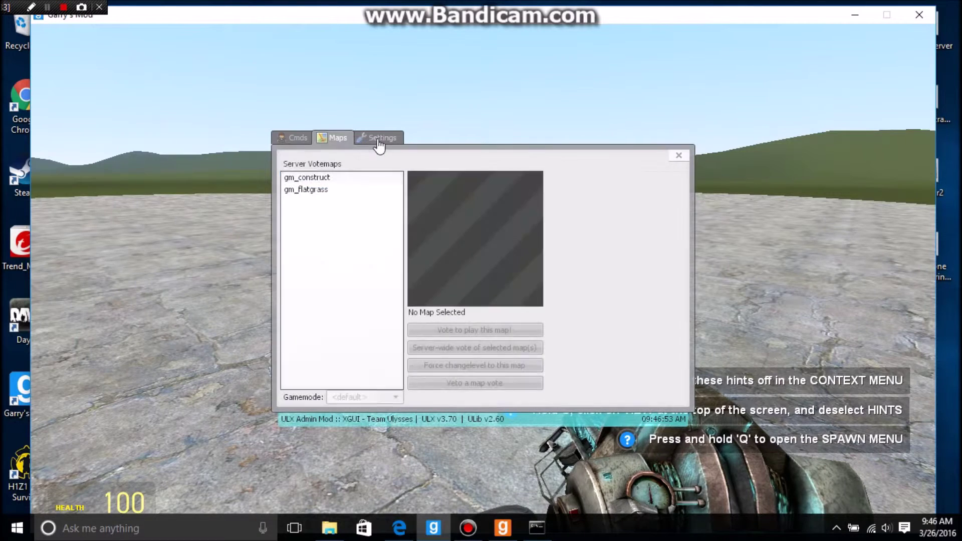
click(379, 140)
click(293, 139)
click(296, 194)
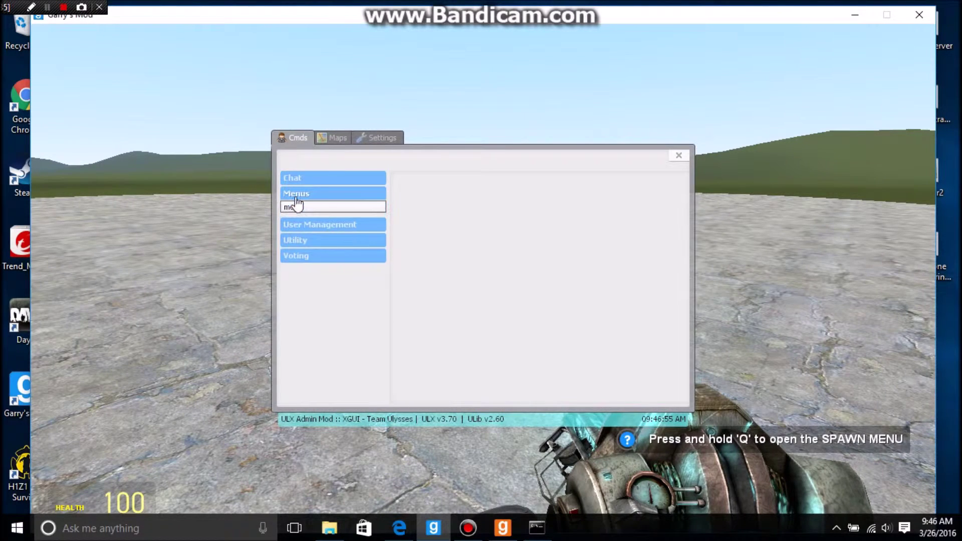
click(295, 225)
click(301, 209)
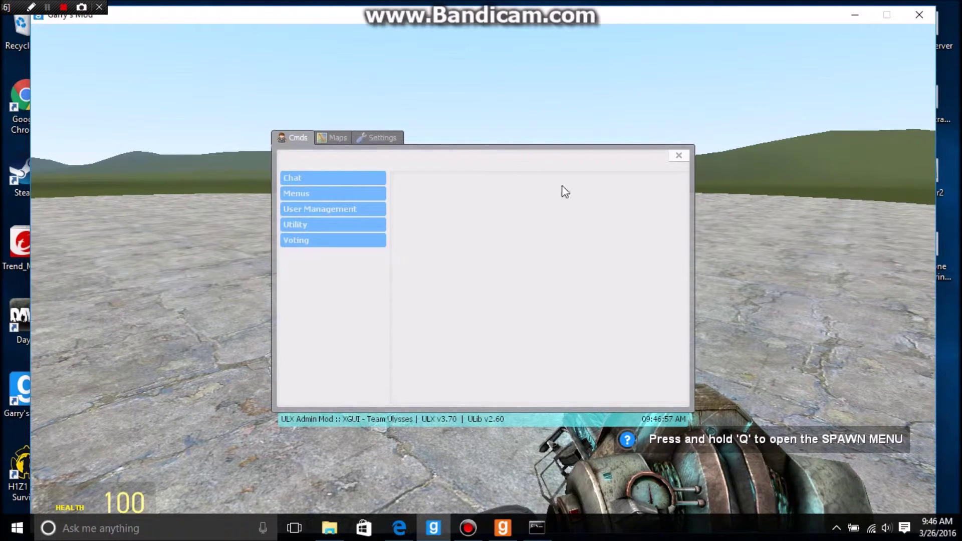
click(679, 156)
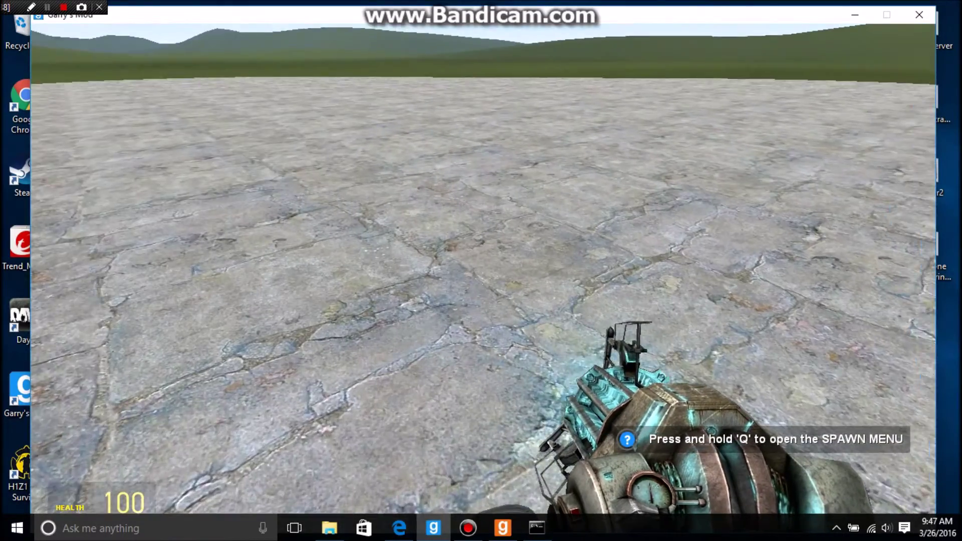
Bind T to 'xgui' in the console, test it by opening and closing XGUI
key(grave)
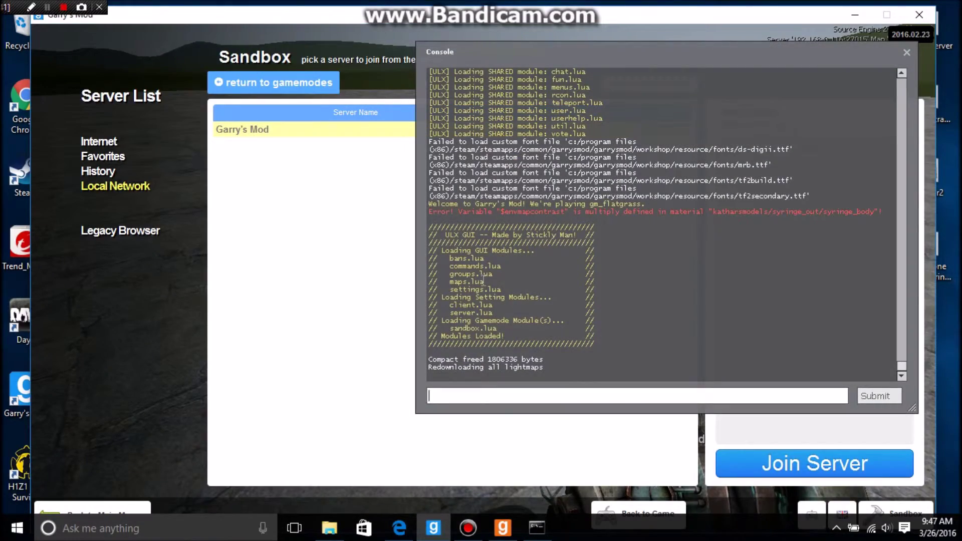
text(bind t xgui)
key(Return)
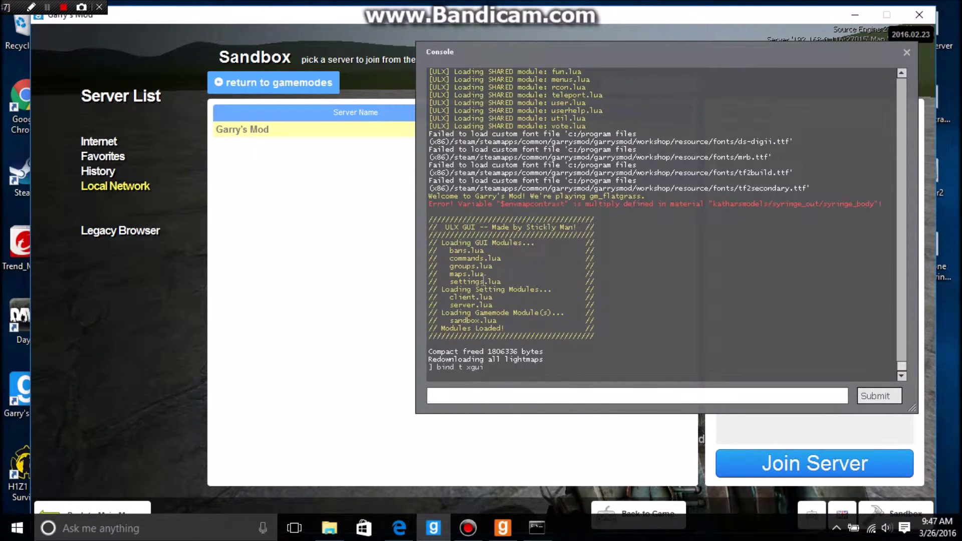
key(Escape)
key(t)
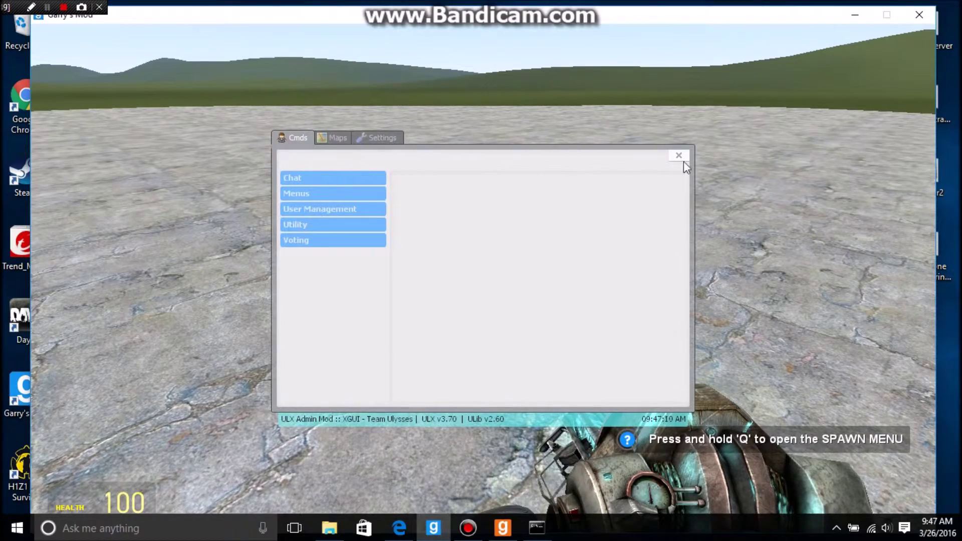
click(679, 156)
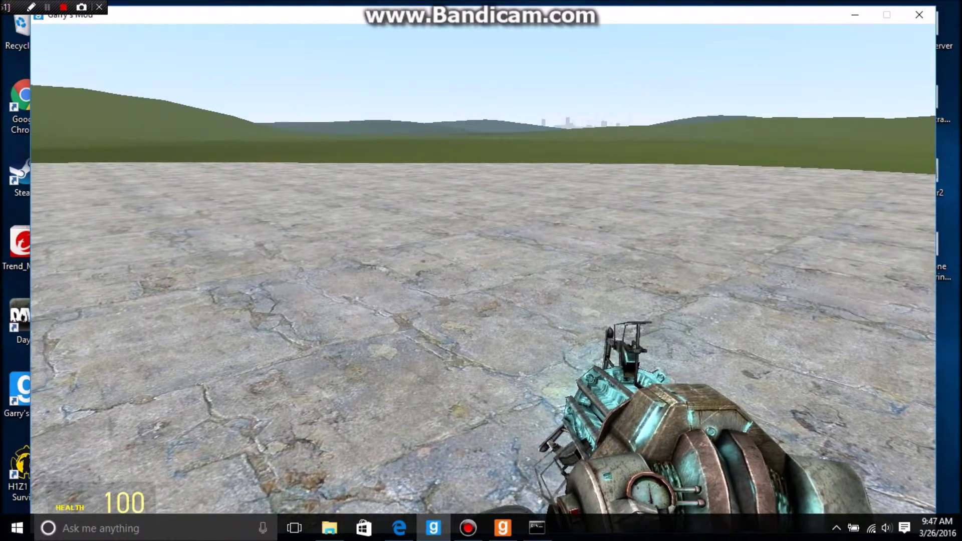
key(Escape)
click(502, 528)
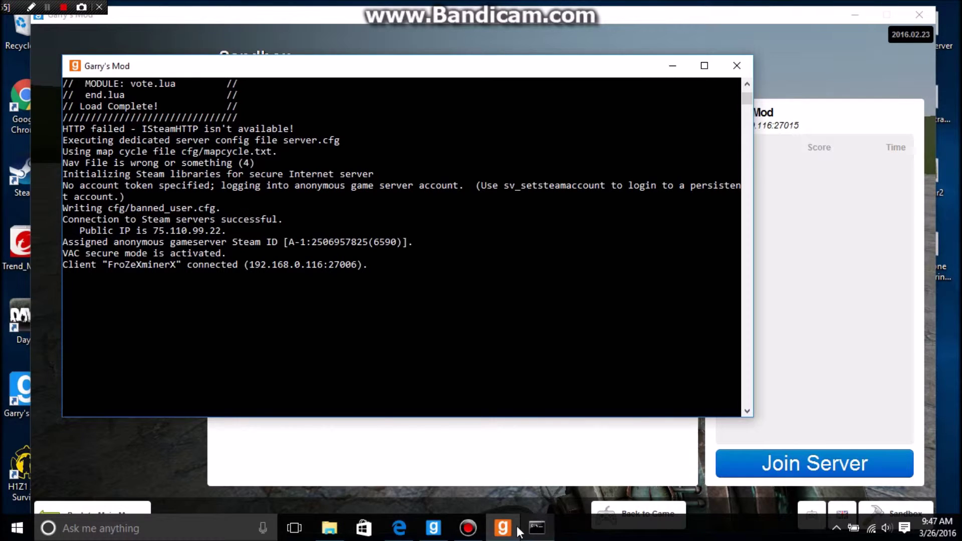
Run 'ulx adduser' with the player's name and group admin in the srcds console
mouse_move(503, 528)
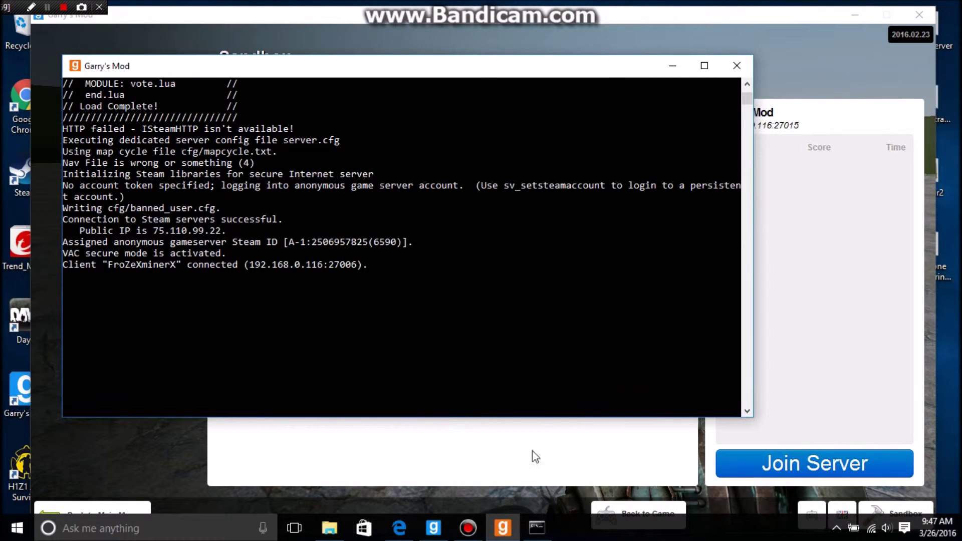
click(537, 528)
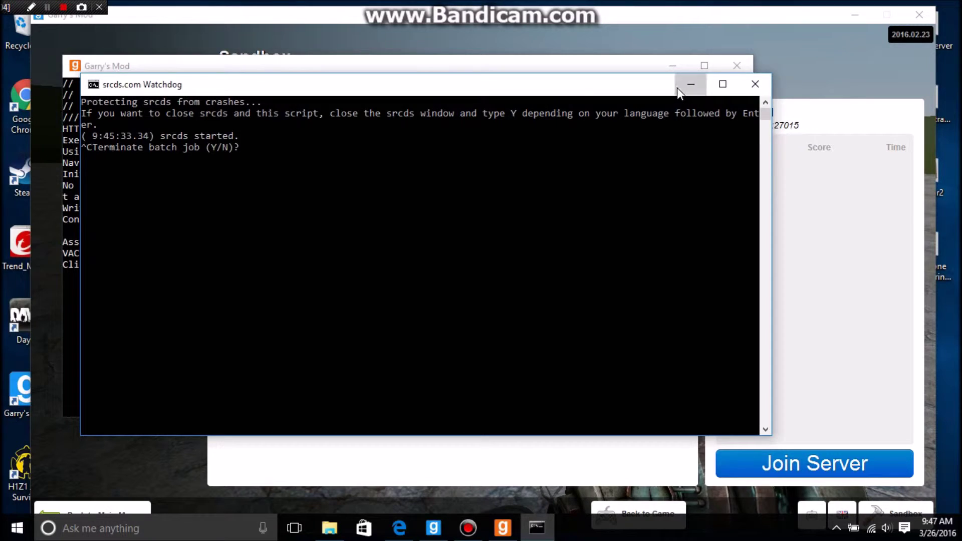
click(690, 85)
text(ulx)
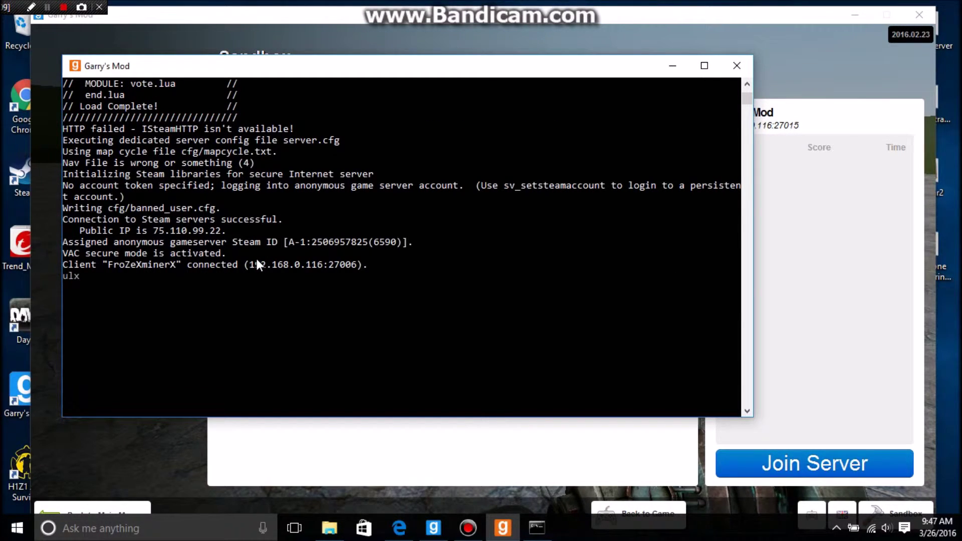
text(adduser)
text( "F)
text(roZe)
text(Xmine)
text(rX")
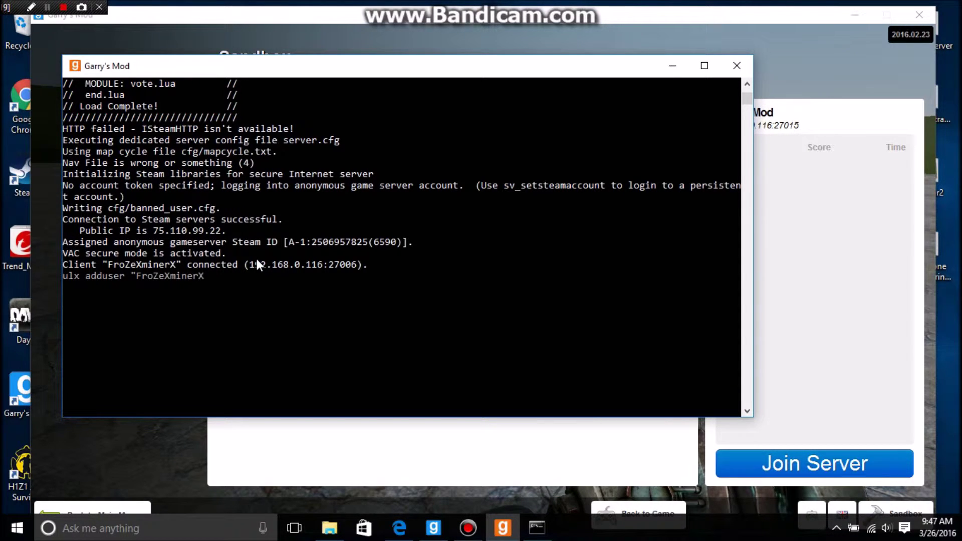
text( admin)
key(Return)
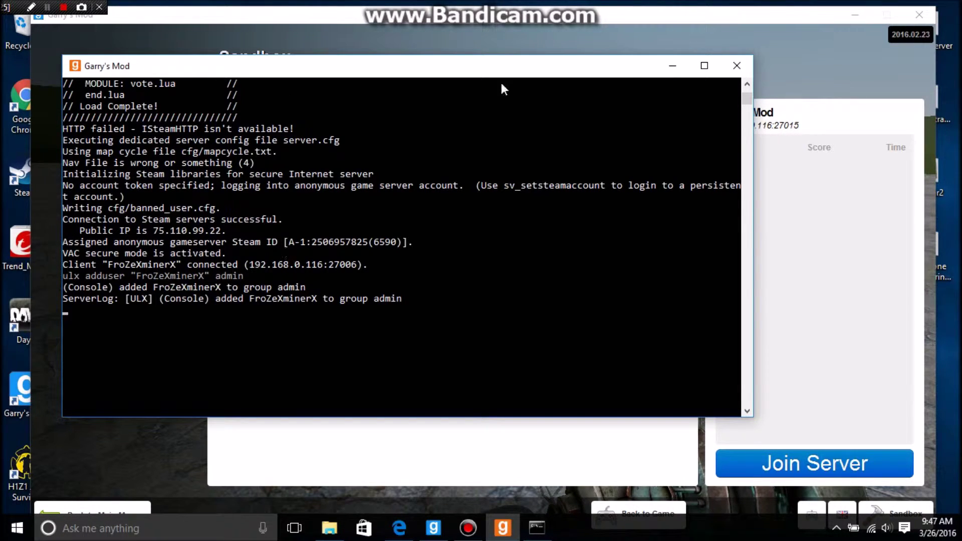
click(673, 66)
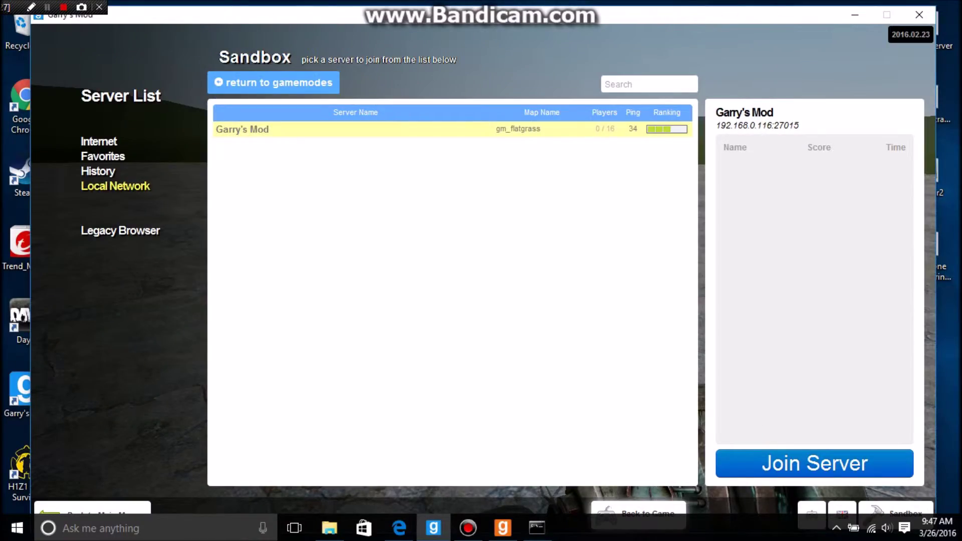
Return to the game, open XGUI, and browse the User Management, Teleport, Menus and Fun categories
click(621, 513)
key(x)
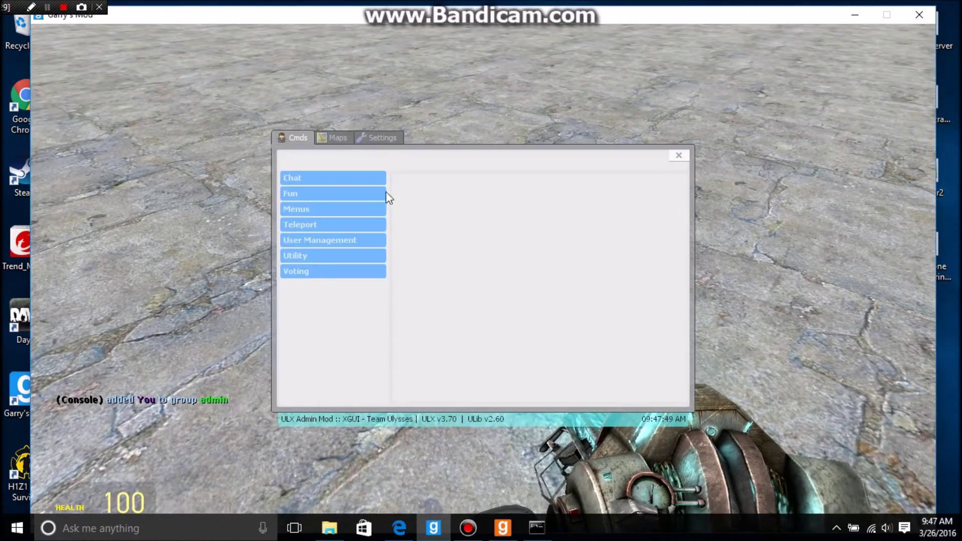
click(346, 241)
click(344, 225)
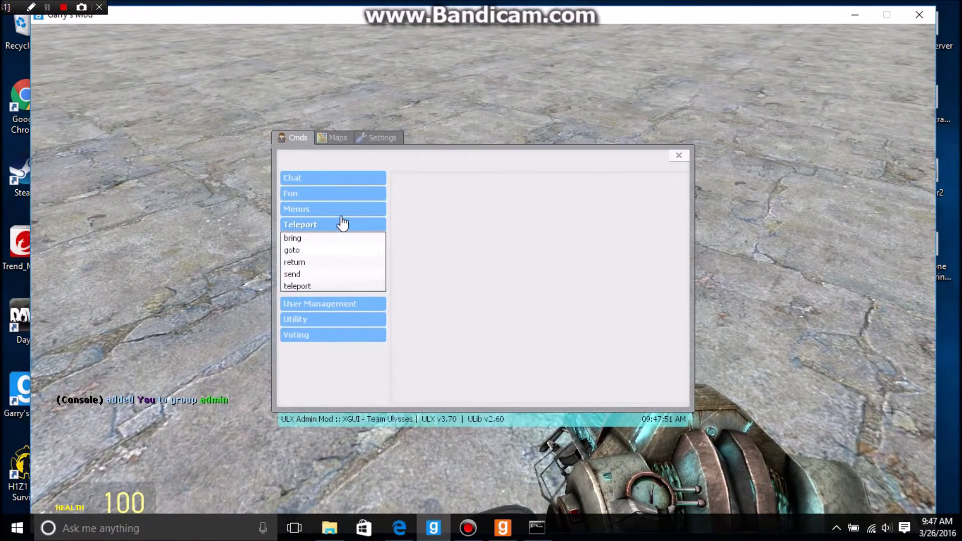
click(338, 211)
click(334, 194)
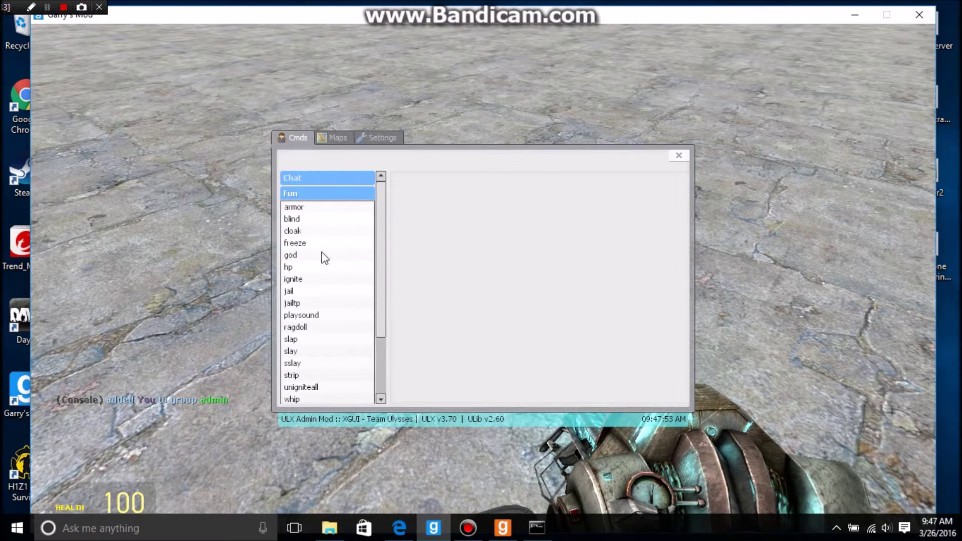
click(333, 195)
Expand Utility and pick ban to confirm the player is listed in the admin group
click(331, 273)
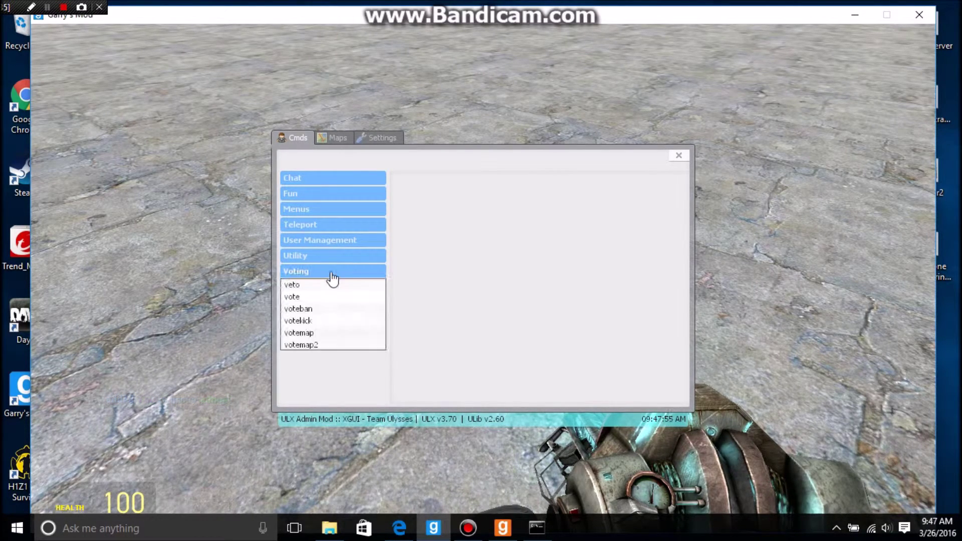
click(332, 274)
click(328, 257)
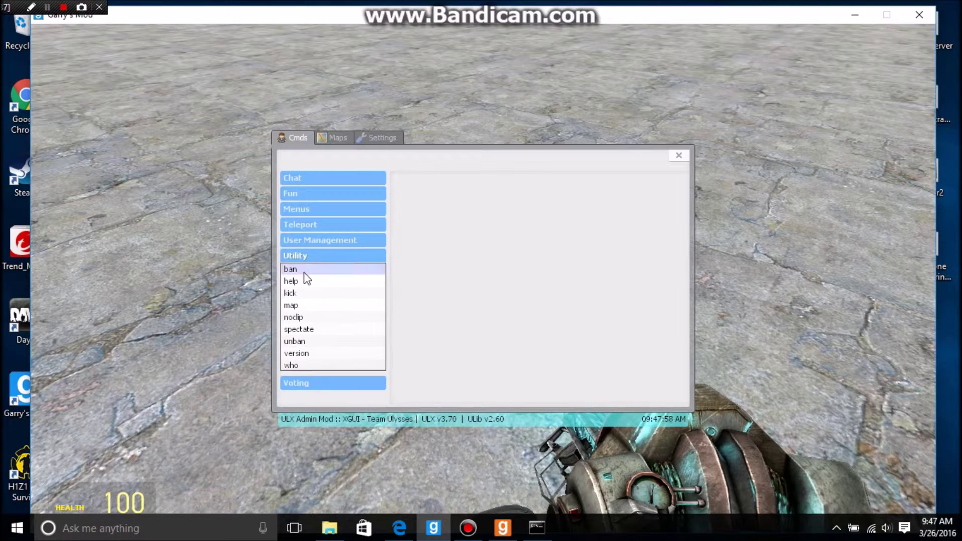
click(308, 269)
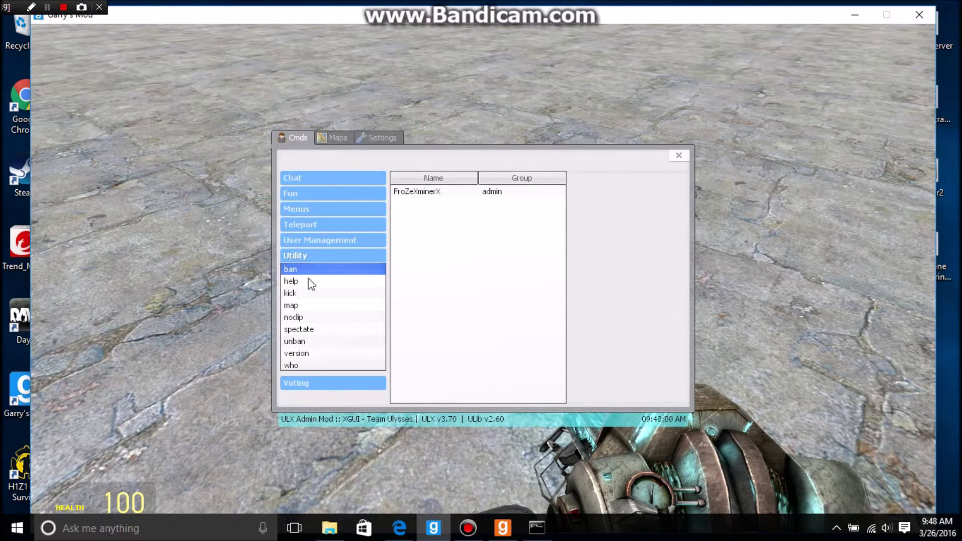
click(301, 257)
Close XGUI and bring the srcds server console back to the front
click(676, 157)
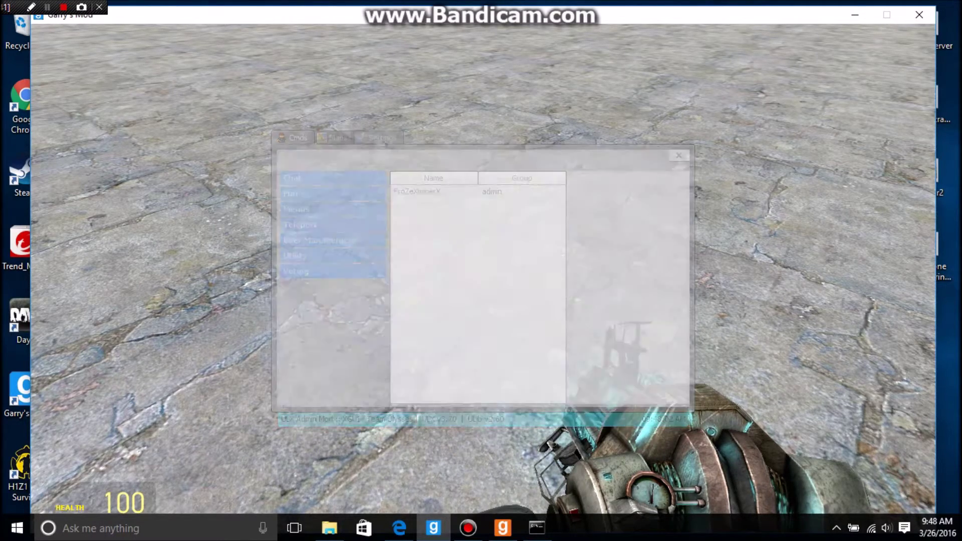
key(Escape)
click(503, 528)
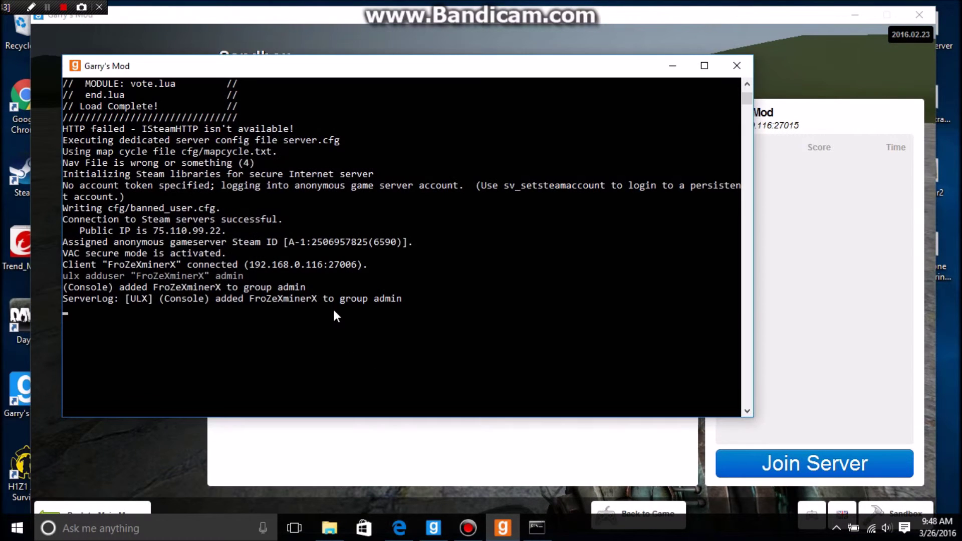
Run ulx adduser in the server console to add the player to superadmin
text(ulx adduser "FroZeXminerX)
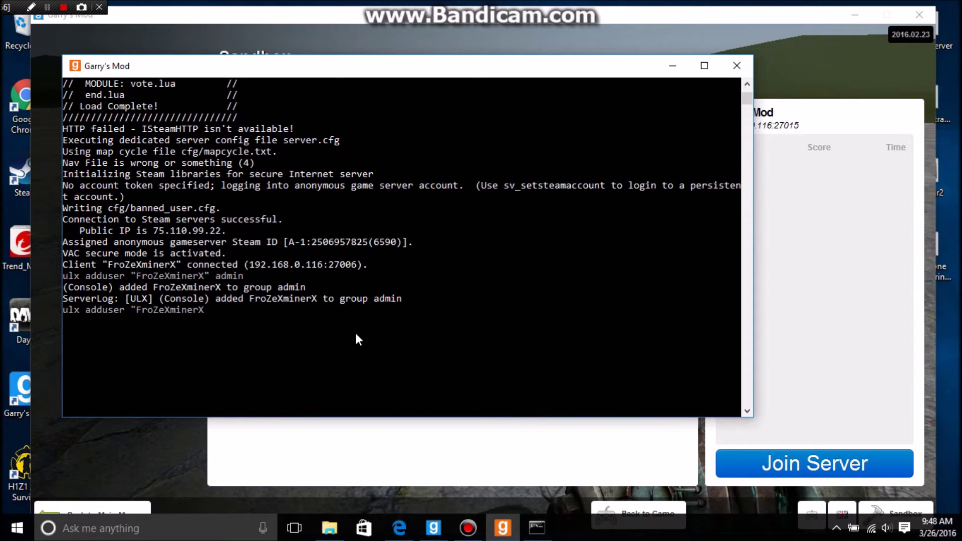
text(super)
text(admin)
key(Return)
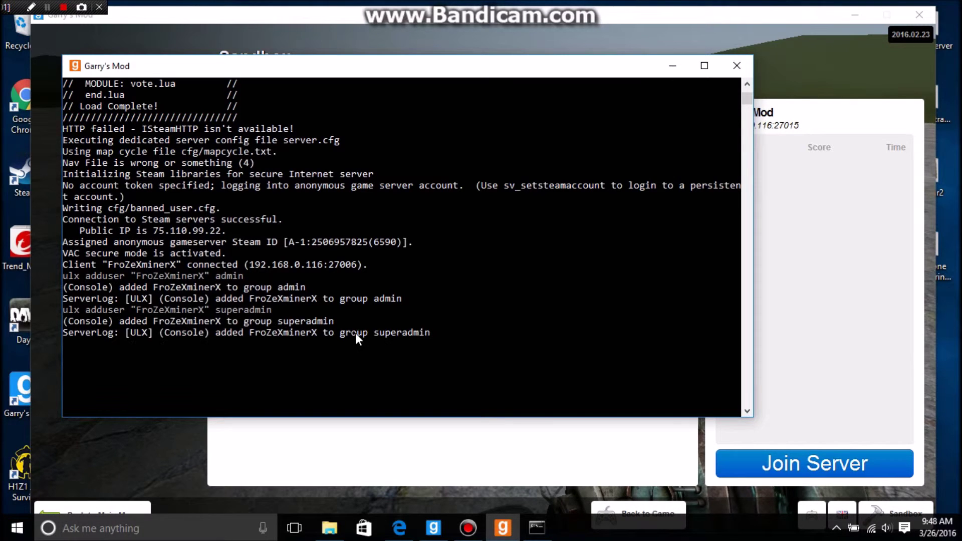
click(584, 233)
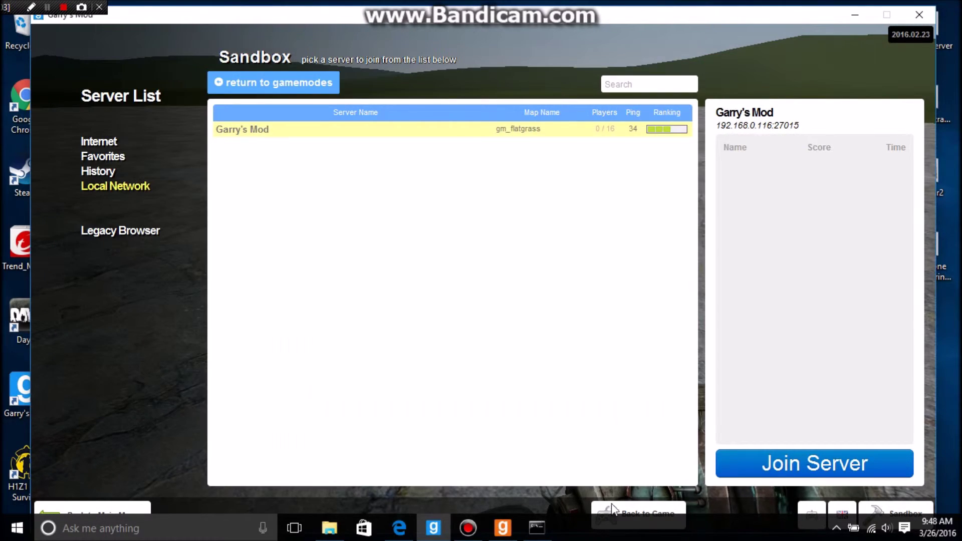
Open the ULX admin menu and expand the Rcon command category
click(652, 514)
key(x)
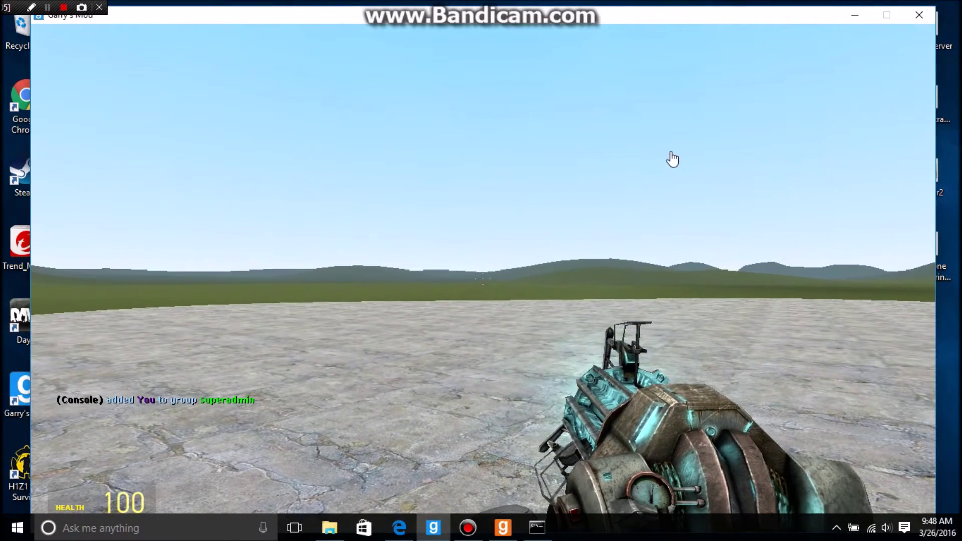
click(327, 271)
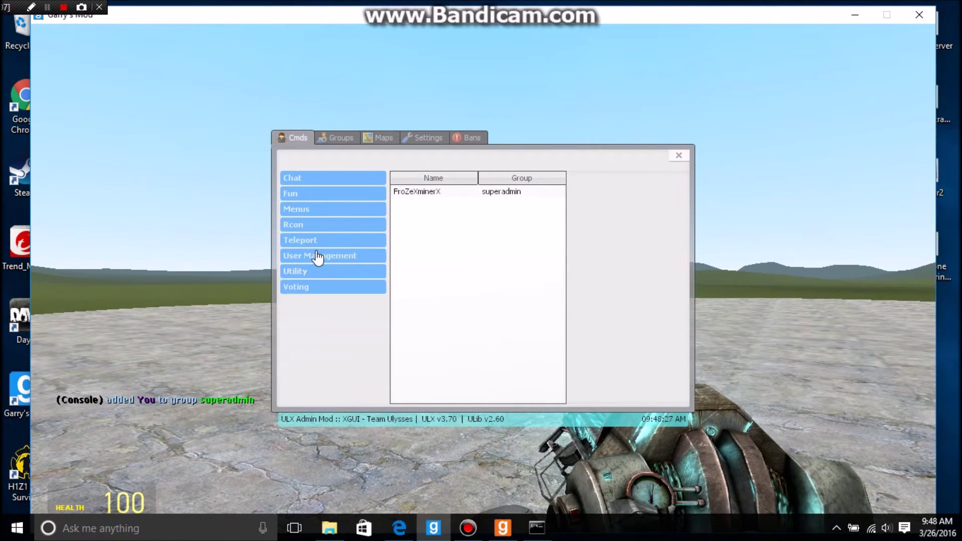
click(315, 258)
scroll(314, 266, down, 3)
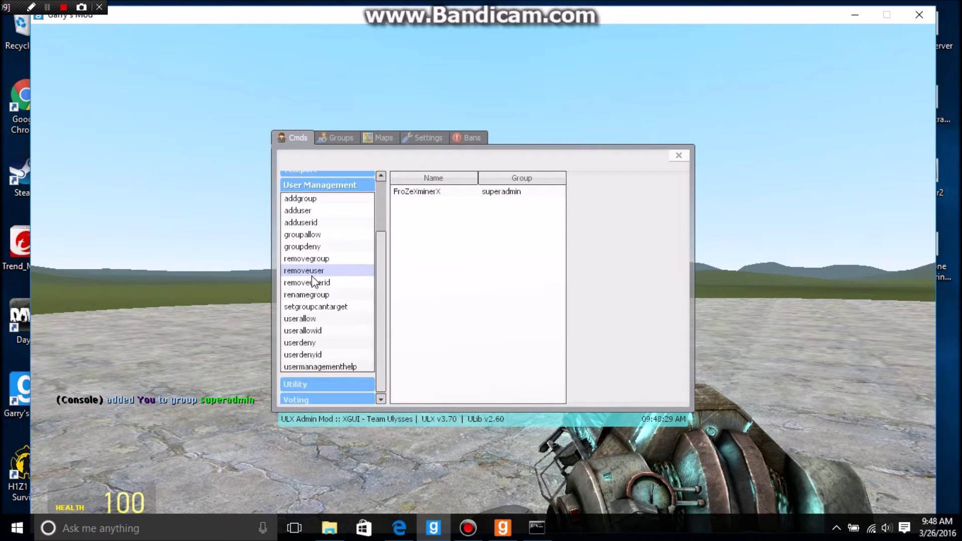
scroll(323, 274, up, 3)
click(319, 220)
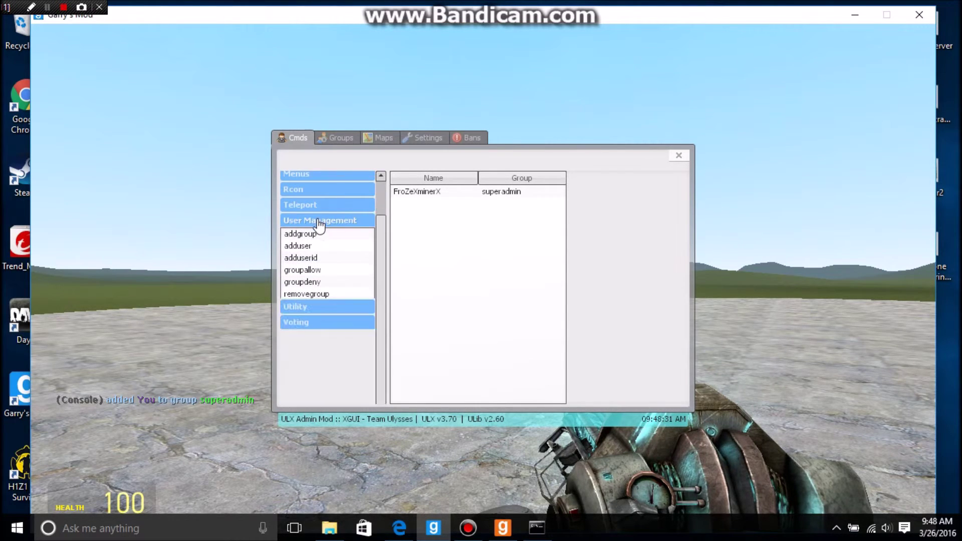
click(319, 224)
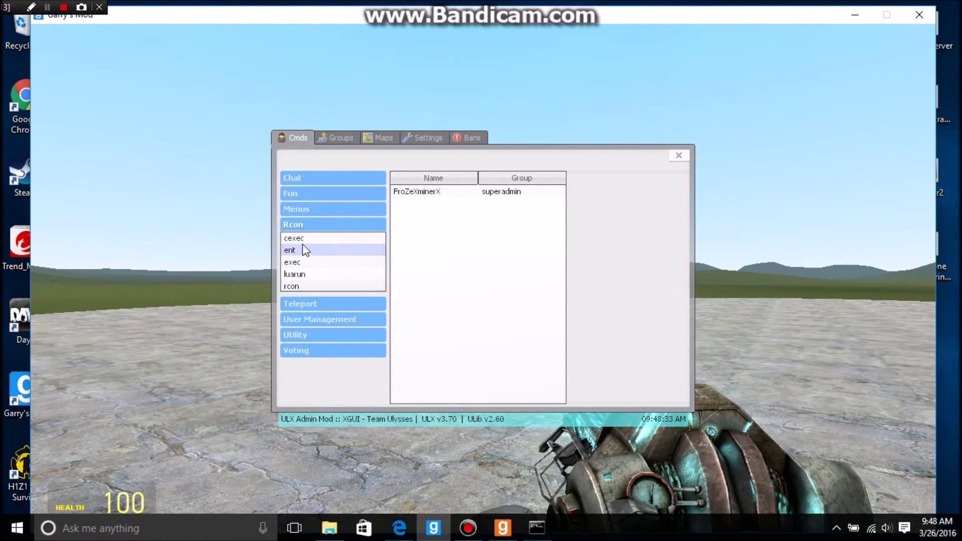
Select cexec, target the player, and run the 'john' test command on them
click(302, 239)
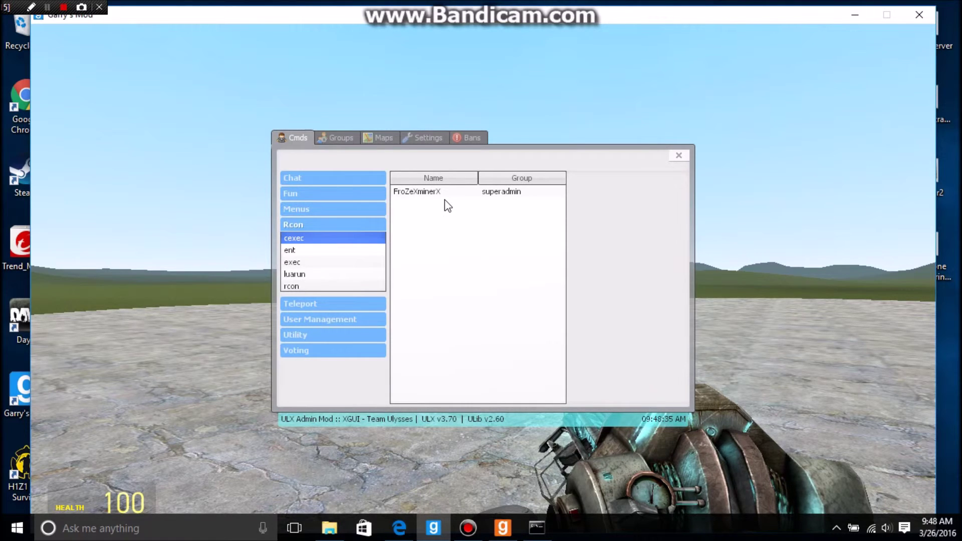
click(498, 196)
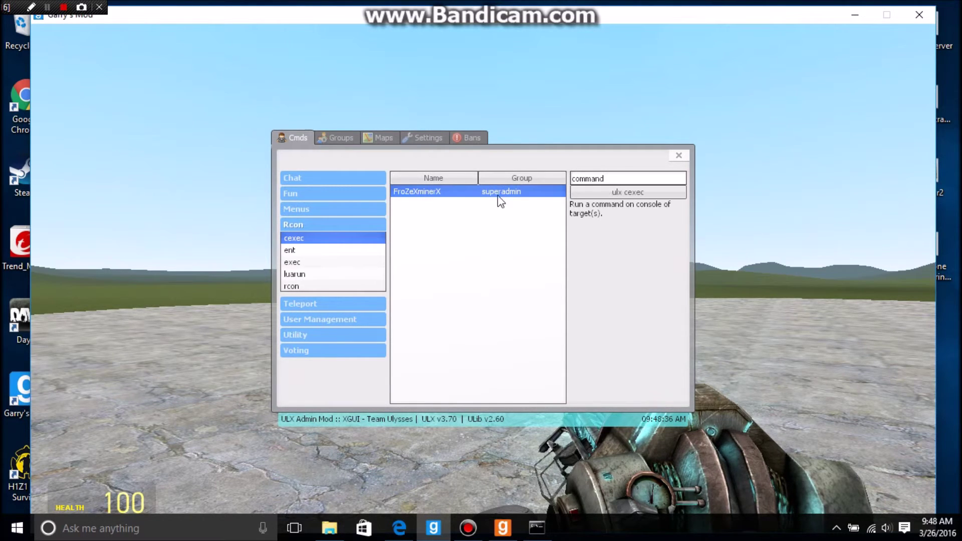
click(604, 179)
key(BackSpace)
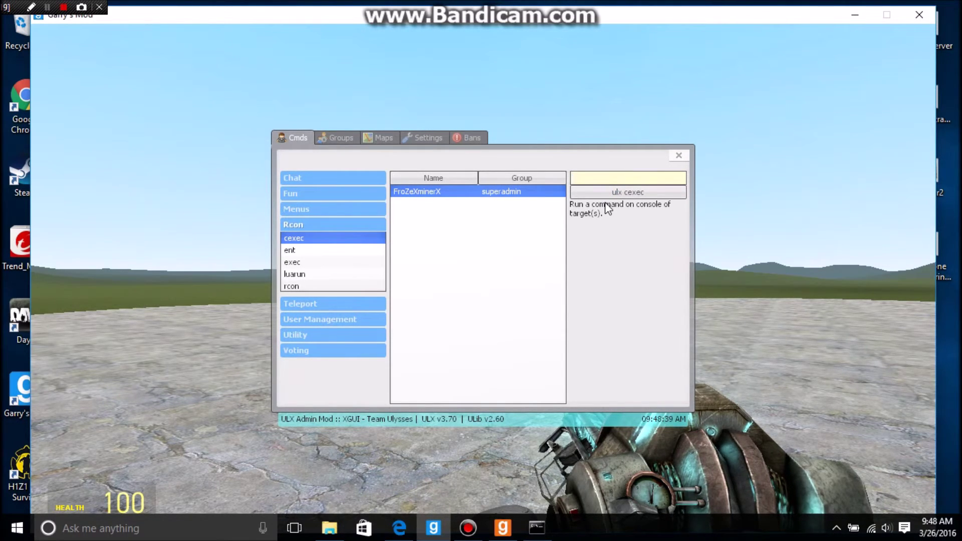
text(john)
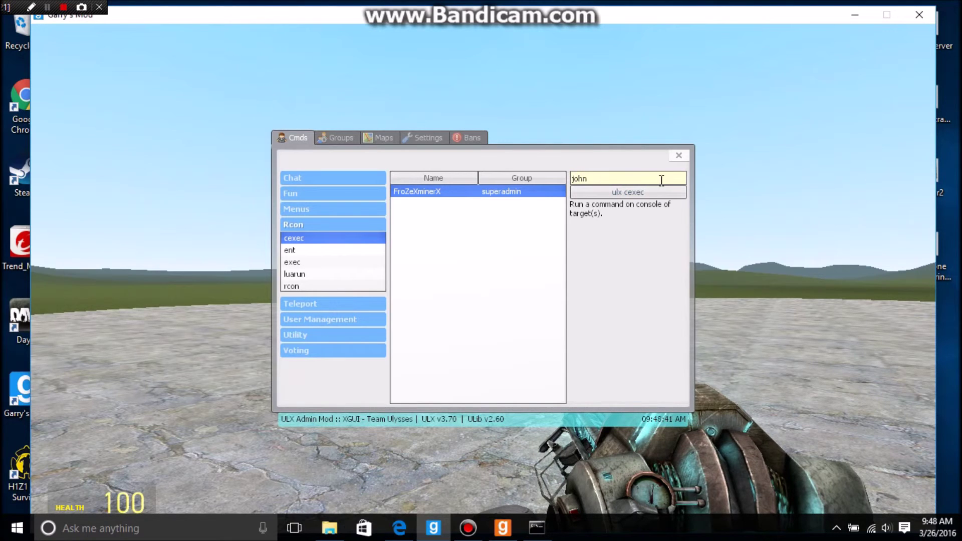
click(658, 195)
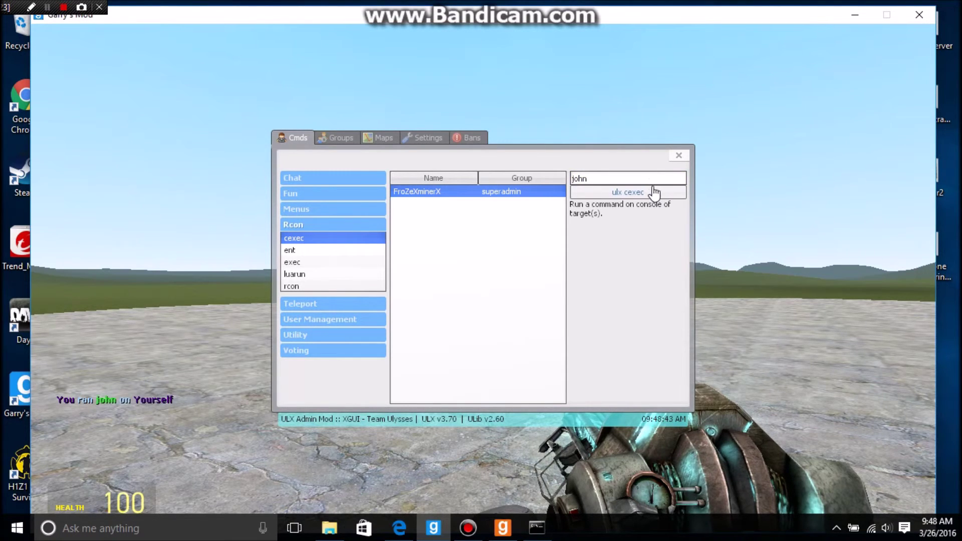
Replace the cexec command text with 'noclip' and run it on the player
click(639, 177)
key(BackSpace)
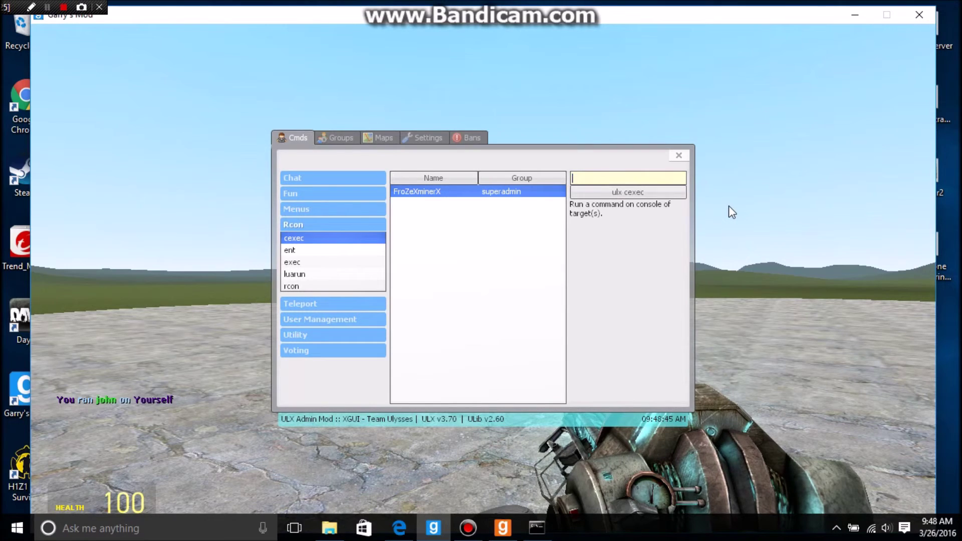
text(noclip)
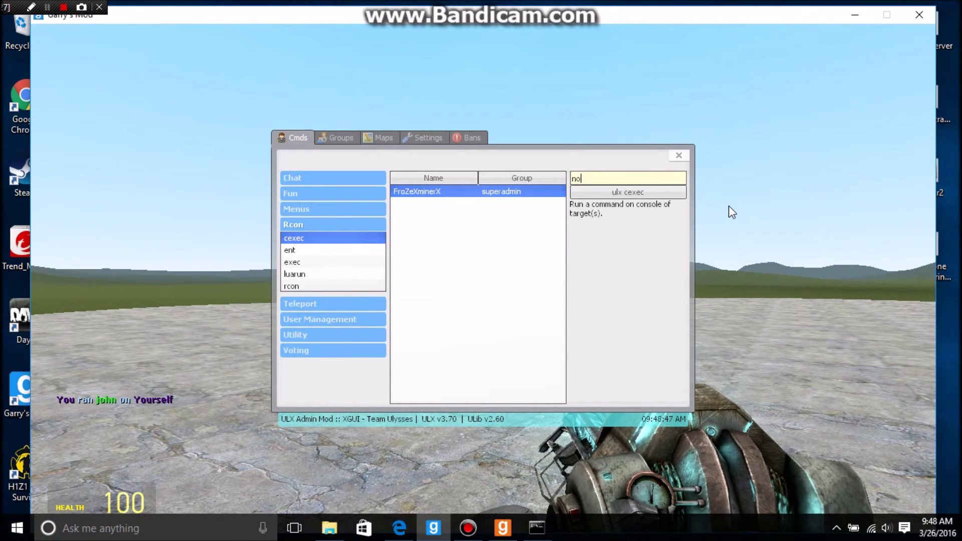
click(636, 195)
Close the admin menu and toggle the spawn menu in-game
click(677, 157)
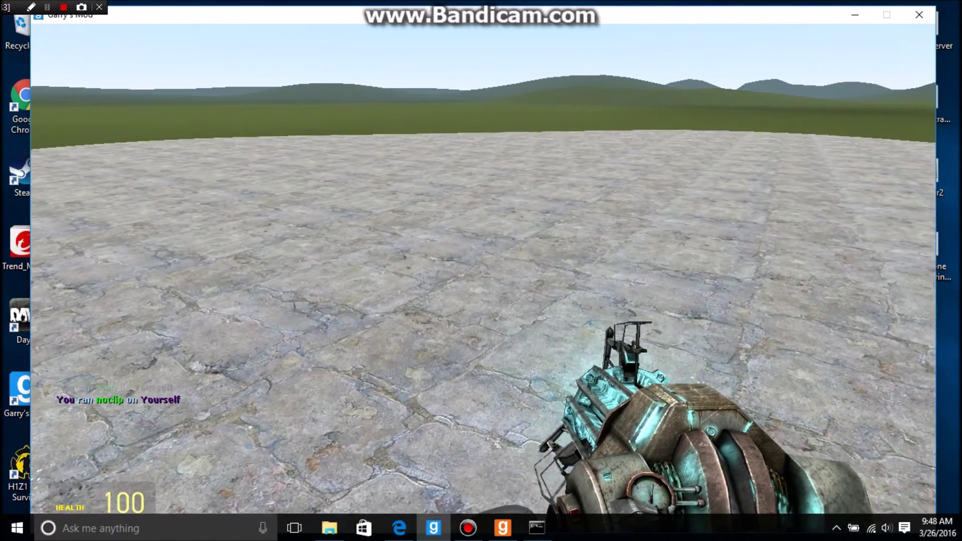
key(q)
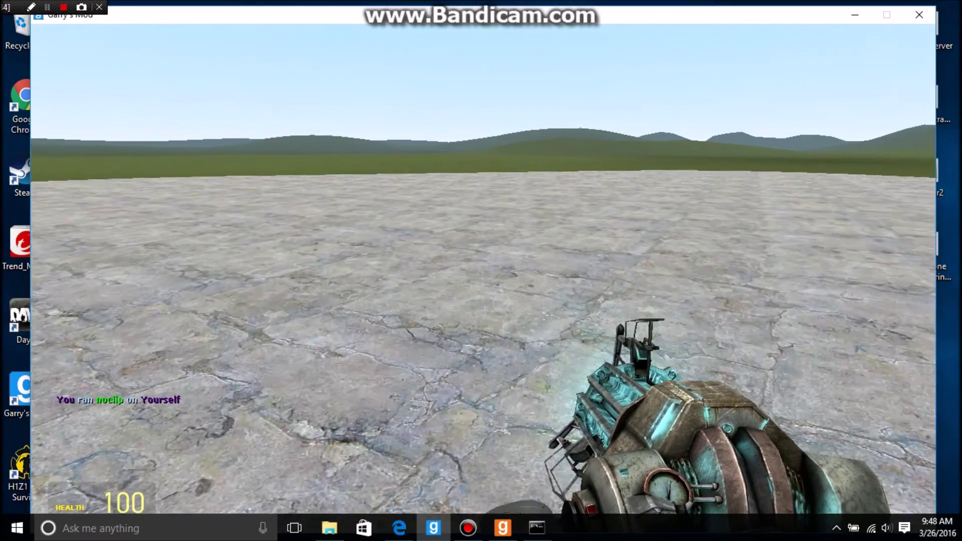
key(q)
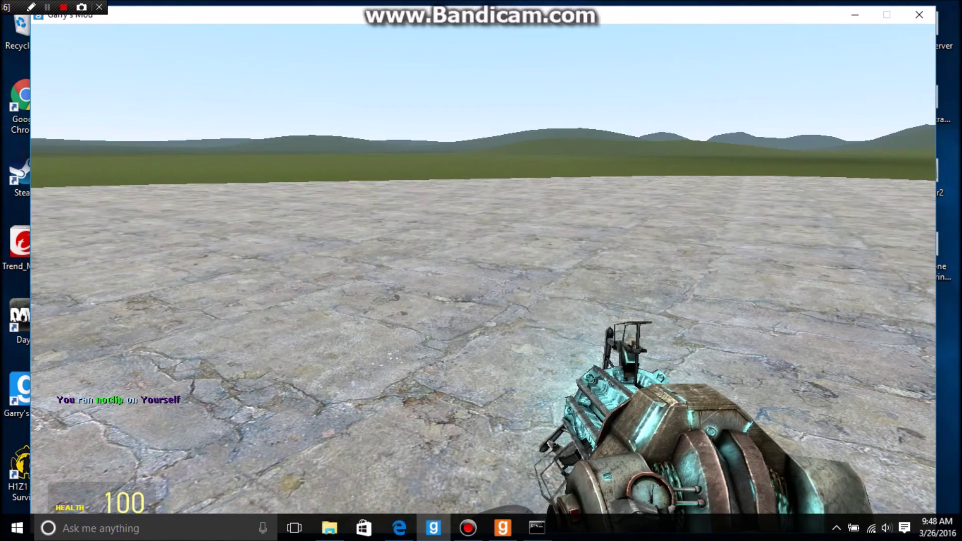
Reopen the ULX menu with F4, run noclip on the player again, and close it
key(F4)
click(629, 192)
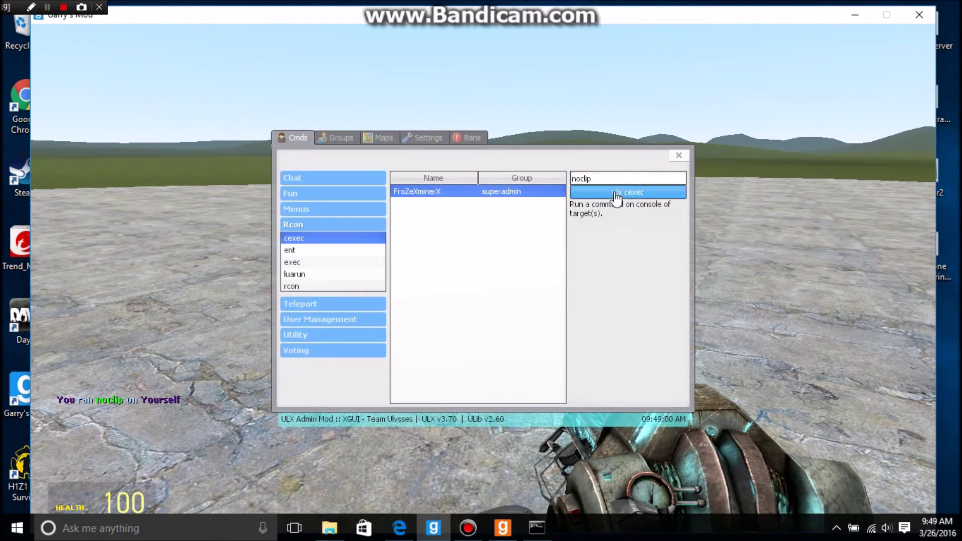
click(679, 155)
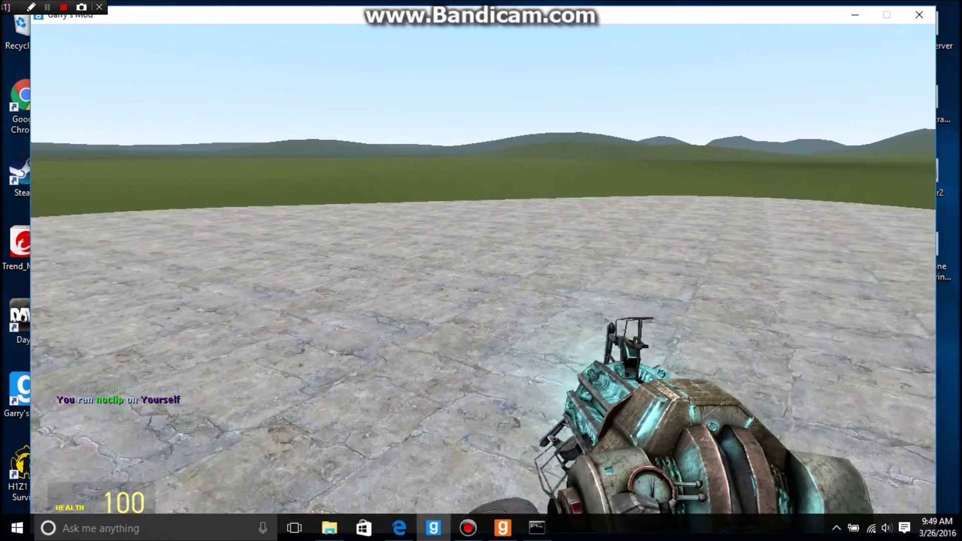
Fly across flatgrass in noclip, then pause the game to the main menu
key(w)
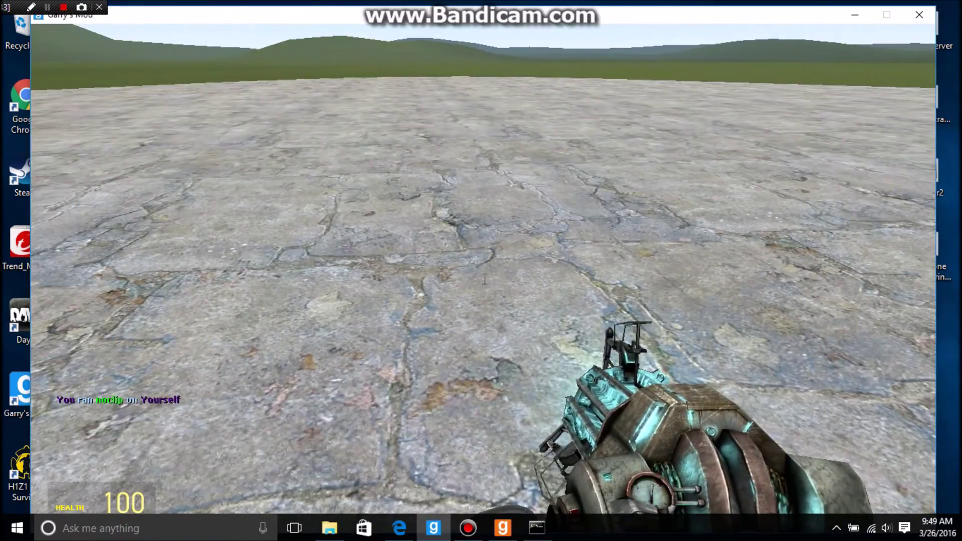
key(grave)
key(grave)
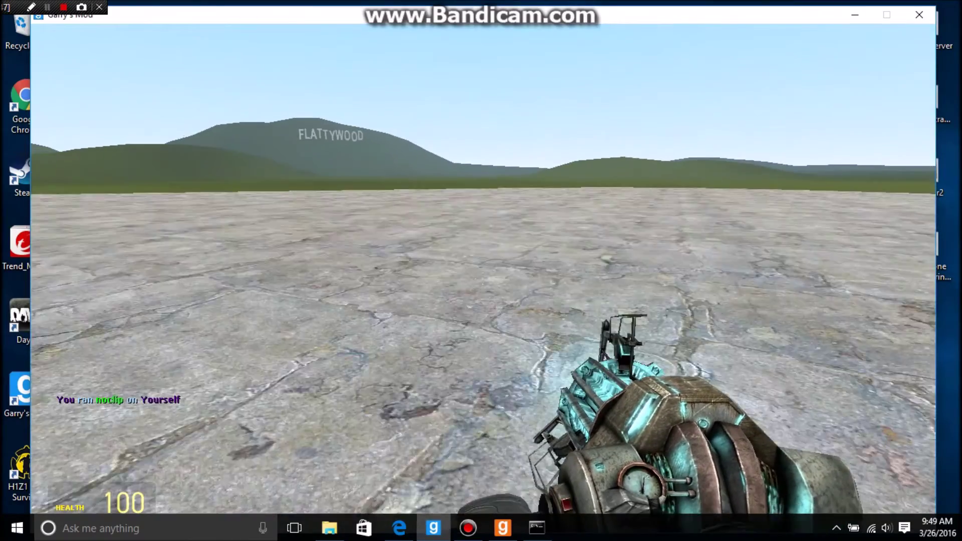
key(Escape)
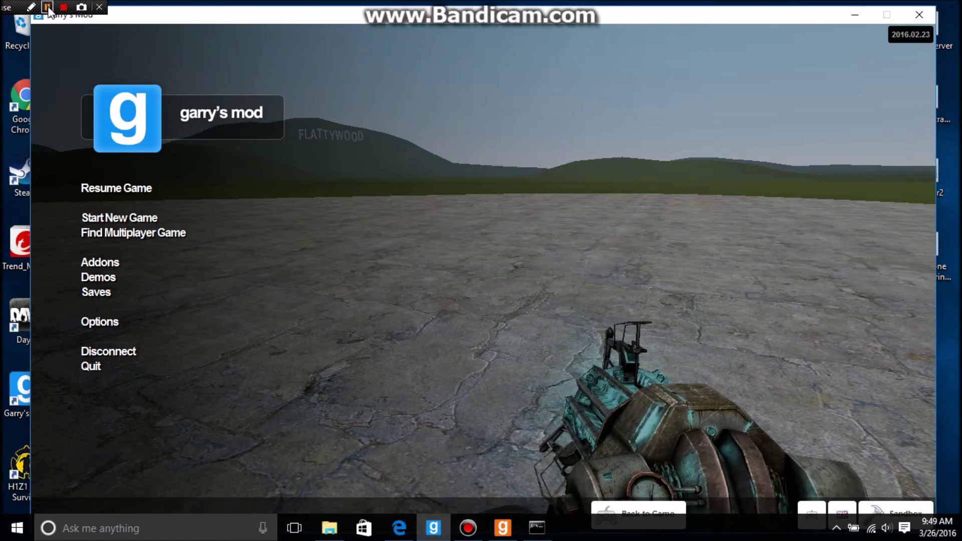